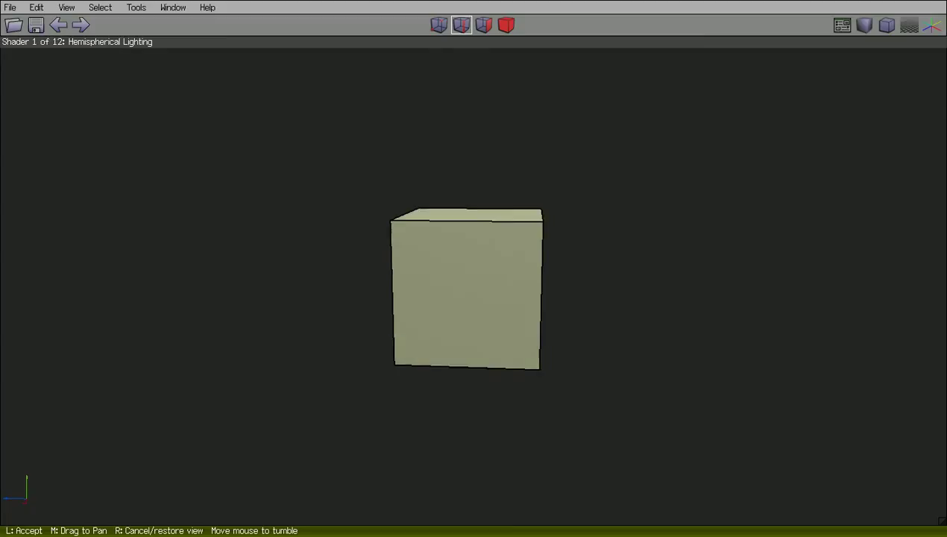
Connect the cube's horizontal edges to add a vertical edge loop around its middle.
left_click_drag(488, 418, 482, 418)
key("c")
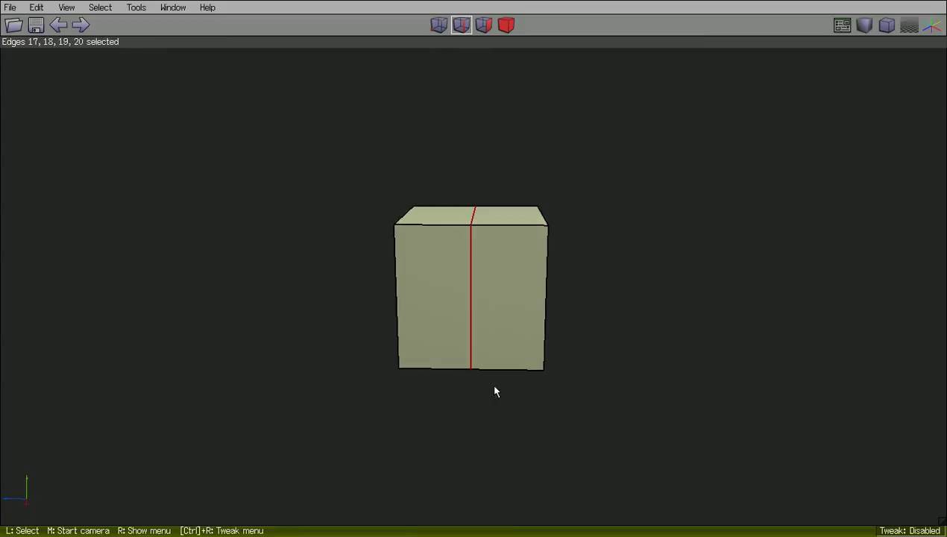
key("space")
Collapse the vertical edges on both sides of the cube so its end profile is diamond-shaped.
middle_click(552, 220)
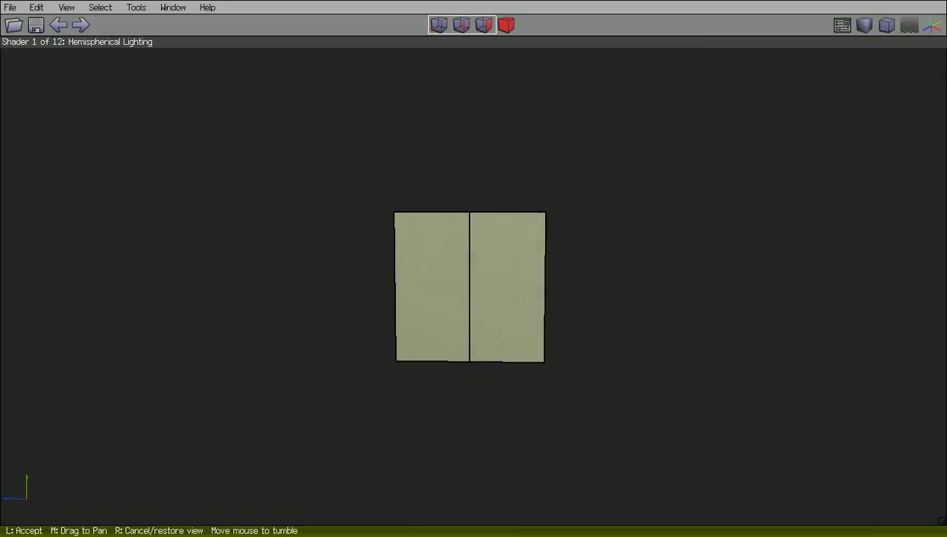
left_click_drag(500, 294, 500, 293)
left_click_drag(332, 267, 426, 293)
right_click(427, 292)
left_click(437, 419)
Select the four upper and lower ridge vertices and scale them along the Y axis to flatten the diamond into a thin profile.
middle_click(397, 365)
left_click(397, 365)
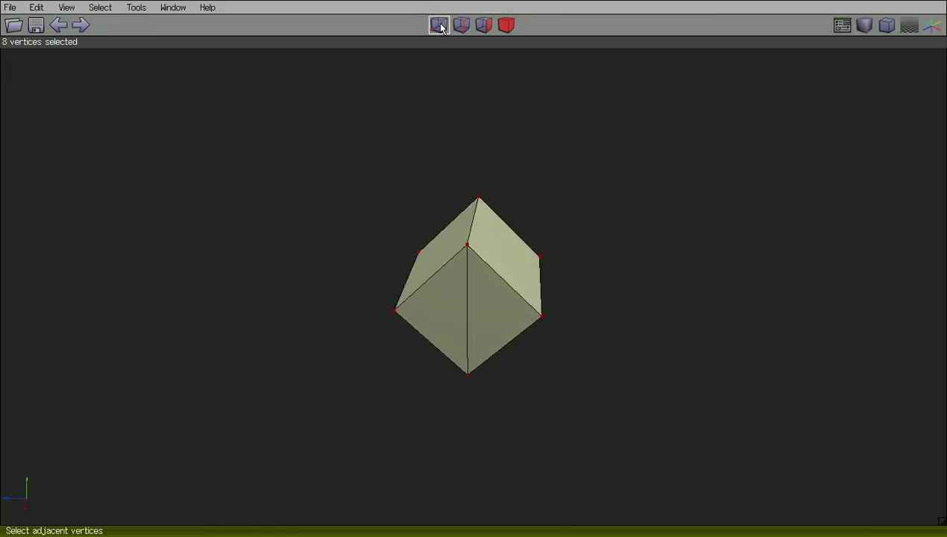
key("space")
key("x")
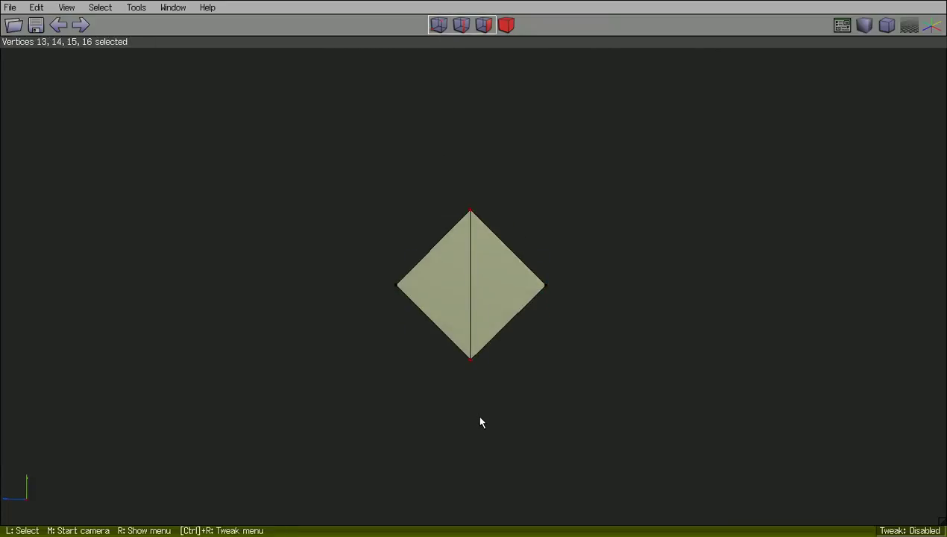
left_click_drag(480, 420, 479, 419)
right_click(504, 340)
left_click(515, 267)
left_click(520, 297)
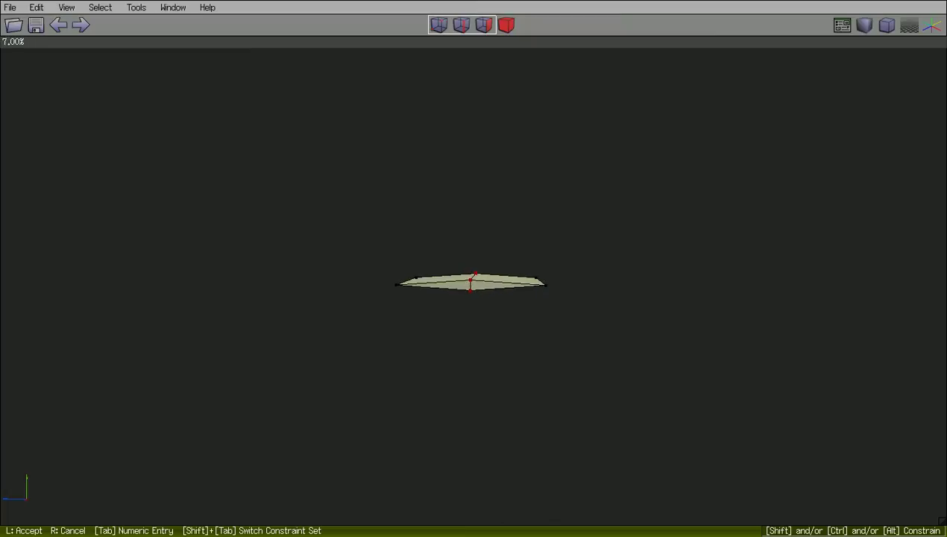
left_click(473, 338)
Select the whole flattened shape as a body.
middle_click(473, 338)
left_click(473, 337)
left_click(621, 19)
left_click(483, 26)
left_click(504, 29)
left_click(460, 323)
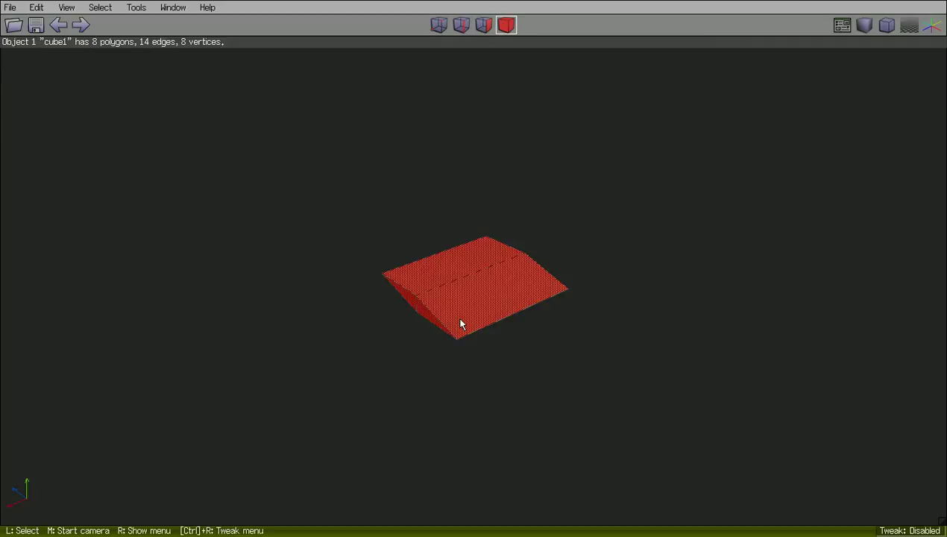
right_click(460, 322)
left_click(466, 210)
left_click(465, 225)
right_click(498, 224)
right_click(498, 224)
left_click(494, 199)
right_click(498, 201)
Scale the body along the Z axis to make it narrower.
right_click(497, 201)
left_click(498, 211)
left_click(507, 246)
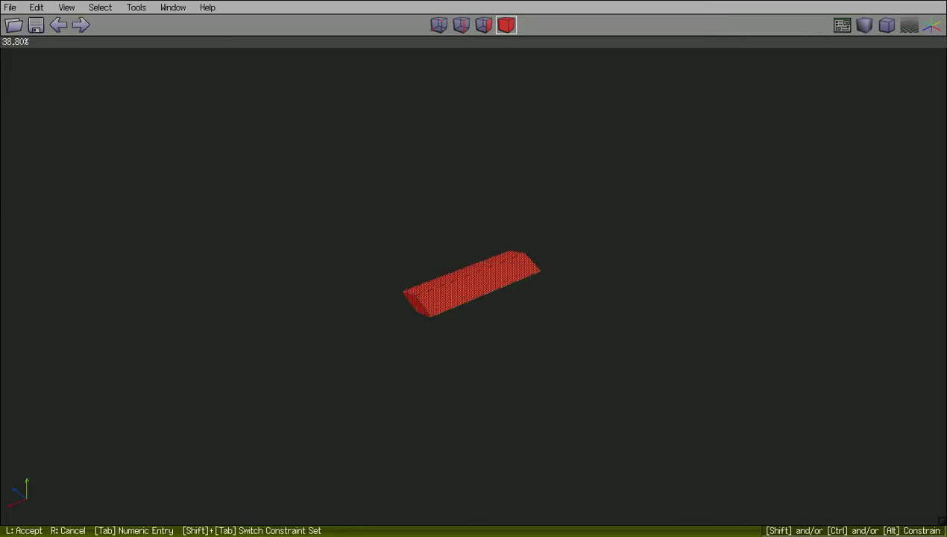
left_click(508, 241)
right_click(509, 240)
left_click(519, 208)
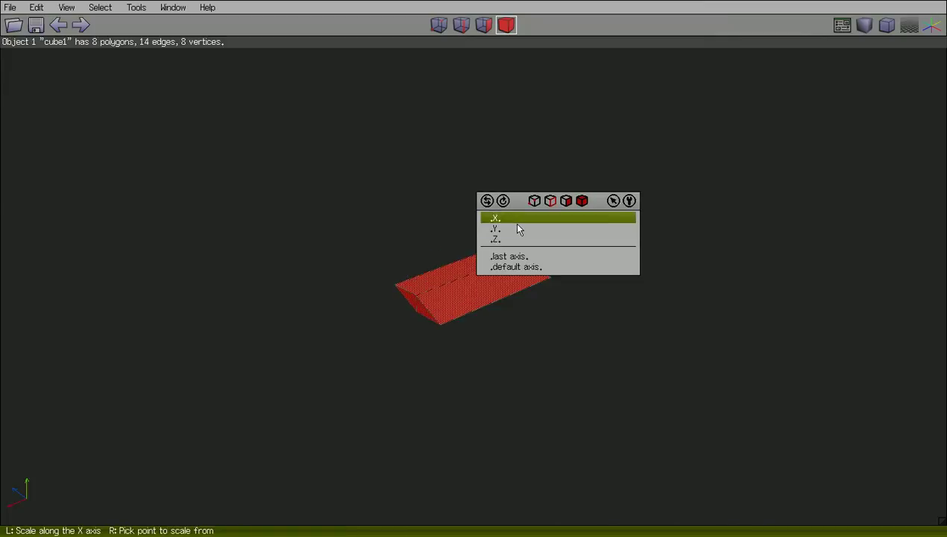
left_click(514, 218)
left_click(538, 238)
key("y")
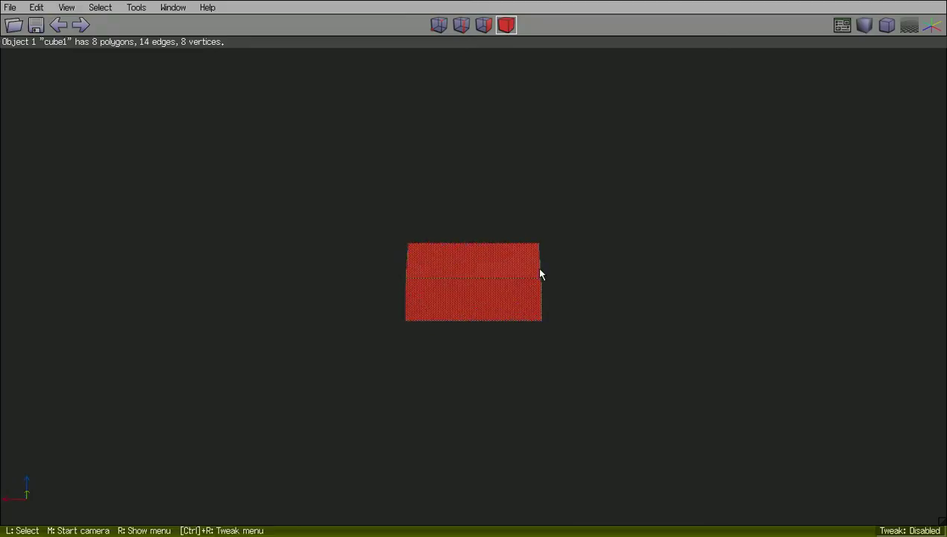
key("x")
key("z")
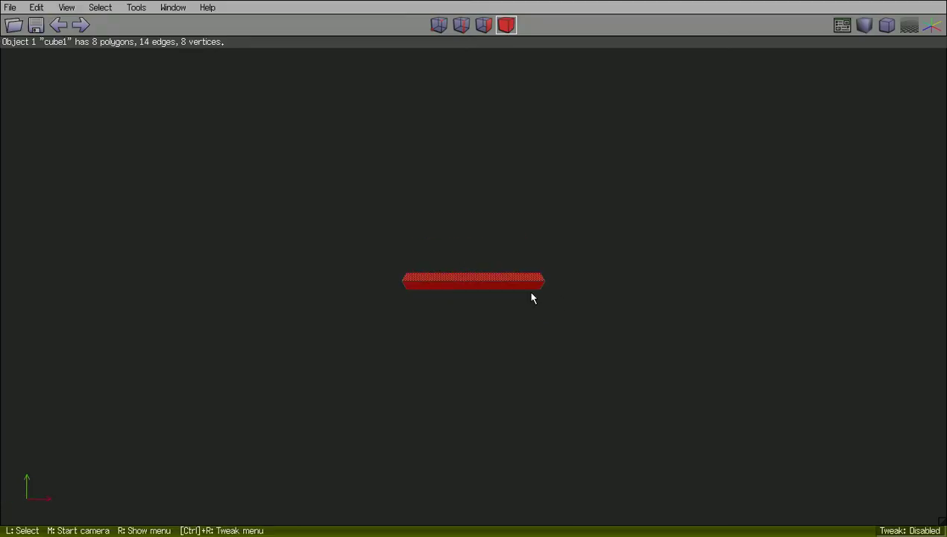
middle_click(527, 295)
left_click(526, 293)
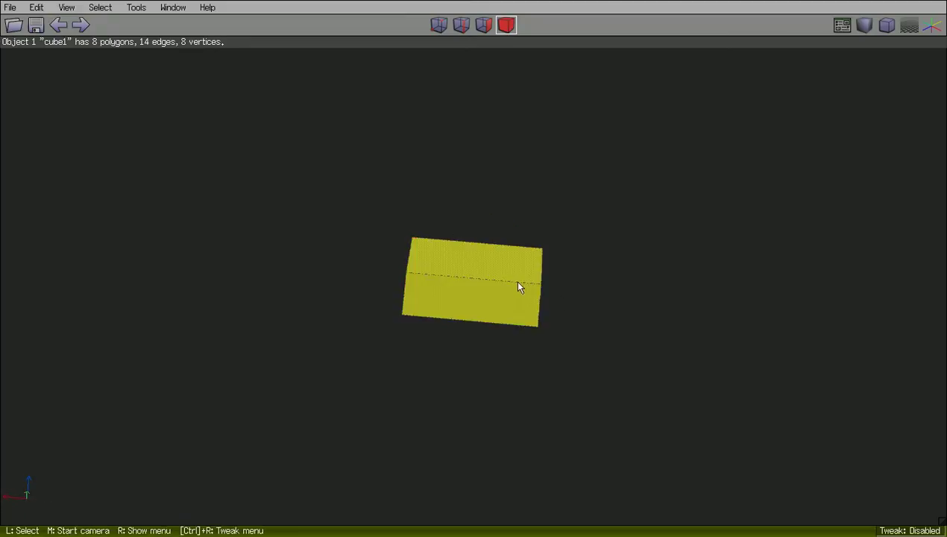
Scale the body along the X axis to lengthen it moderately, and narrow it further along the Z axis.
right_click(489, 259)
left_click(479, 208)
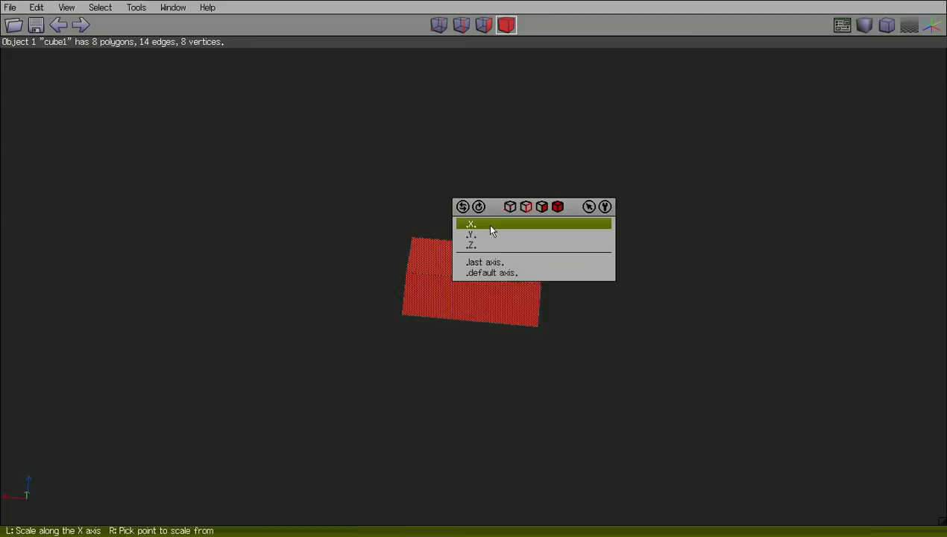
left_click(484, 221)
left_click(489, 228)
right_click(490, 229)
left_click(507, 209)
left_click(489, 248)
left_click(488, 249)
Stretch the body along the X axis into a long blade about 7 units long.
right_click(486, 245)
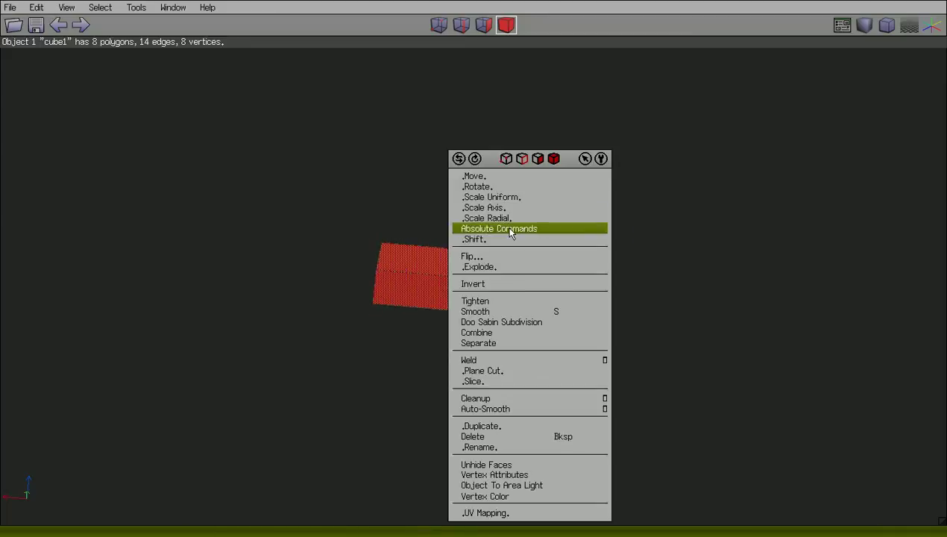
left_click(509, 208)
left_click(506, 226)
left_click(480, 269)
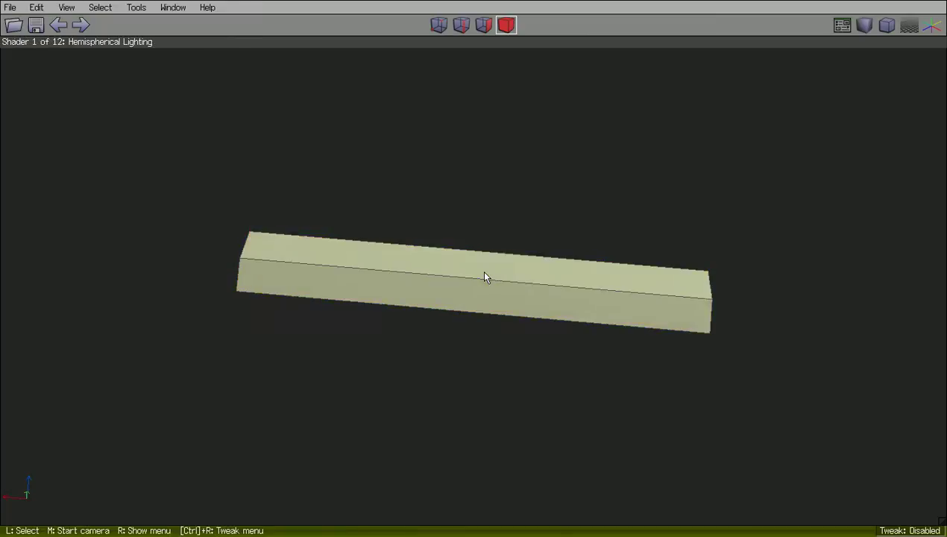
Select the two triangular faces at one end of the blade and merge them into a single end face.
middle_click(480, 269)
left_click(480, 269)
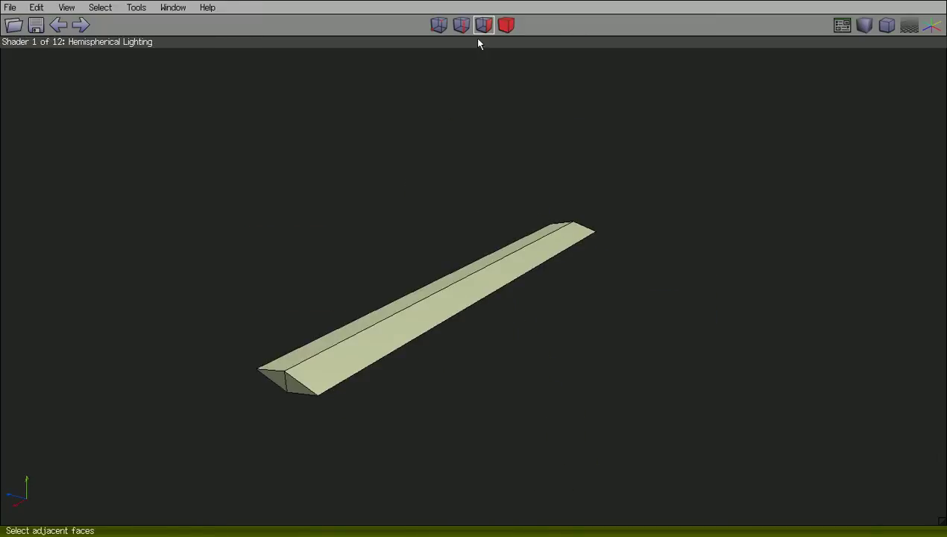
left_click(289, 388)
left_click(277, 383)
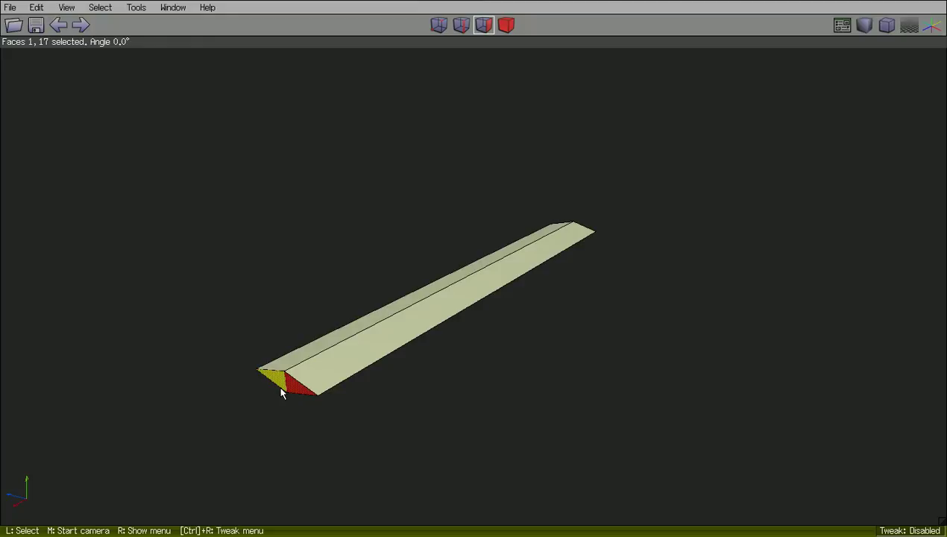
left_click(282, 393)
Extrude the blade's end face about 0.35 along its normal and scale the new face down slightly and uniformly.
right_click(281, 392)
left_click(307, 214)
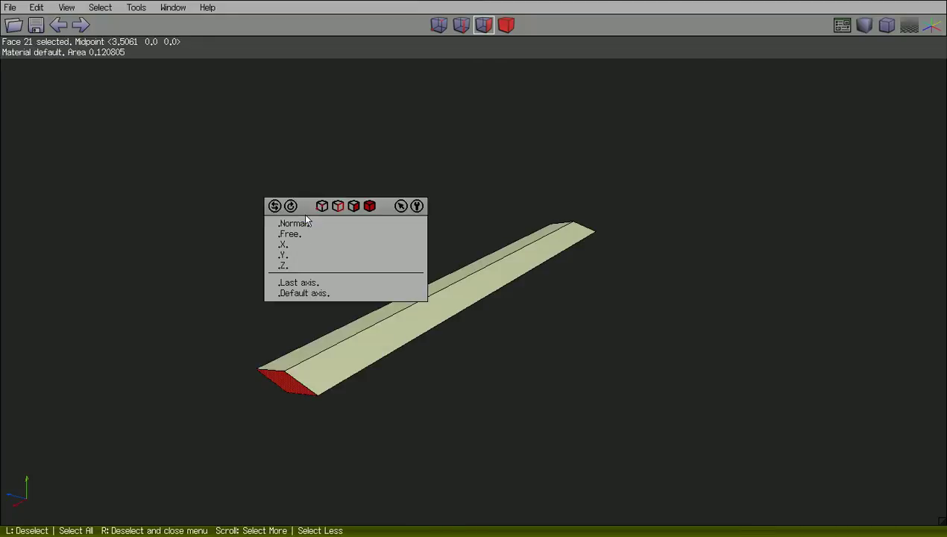
left_click(306, 223)
left_click(306, 224)
right_click(305, 224)
left_click(348, 161)
left_click(348, 163)
Extrude the end face about 0.26 more along its normal and scale it uniformly to roughly half its size.
right_click(349, 166)
left_click(356, 221)
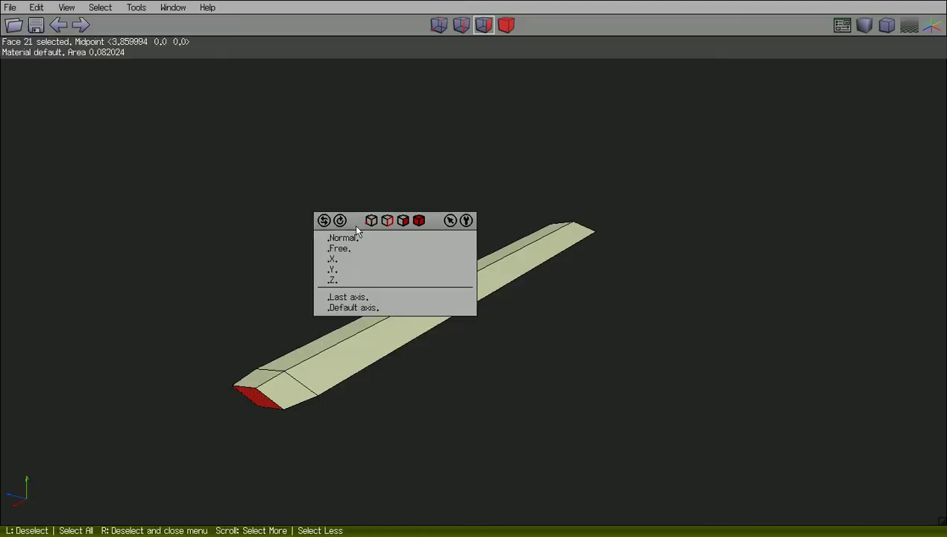
left_click(348, 237)
left_click(349, 237)
right_click(348, 237)
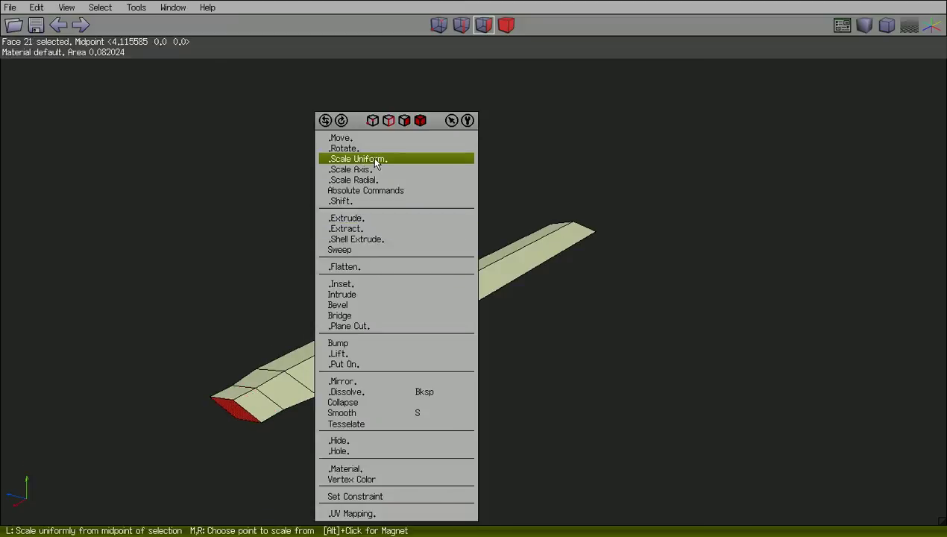
left_click(373, 159)
left_click(373, 181)
Extrude the small end face about 0.08 more and collapse it into a single tip vertex.
right_click(373, 181)
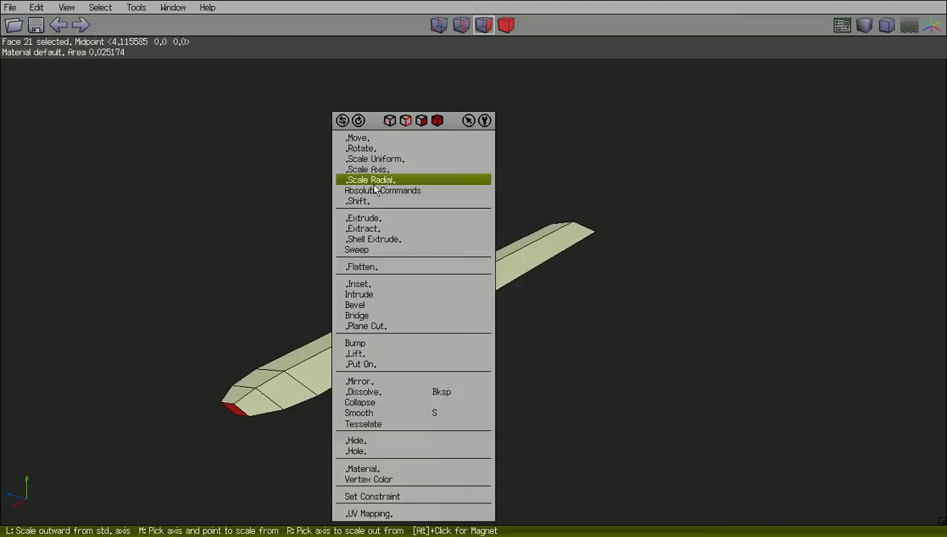
left_click(377, 217)
left_click(365, 232)
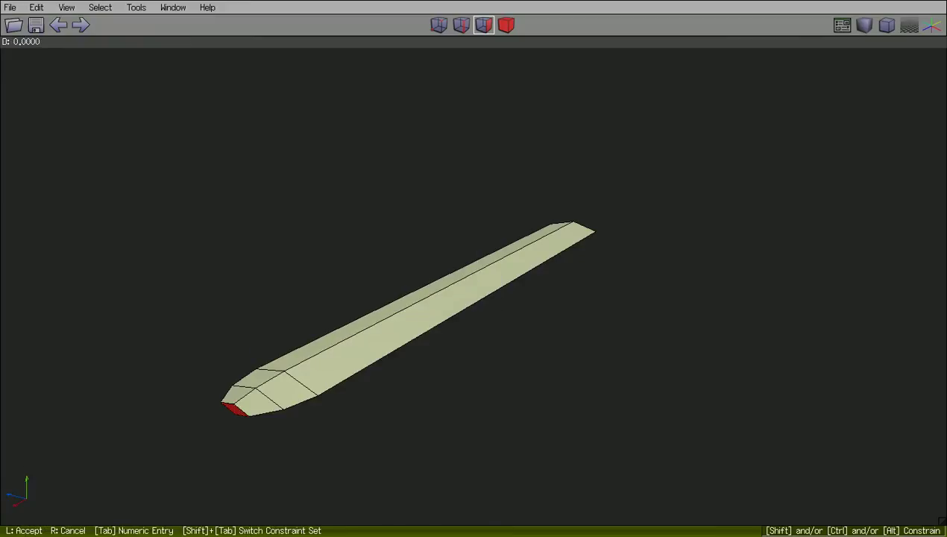
left_click(365, 228)
right_click(365, 228)
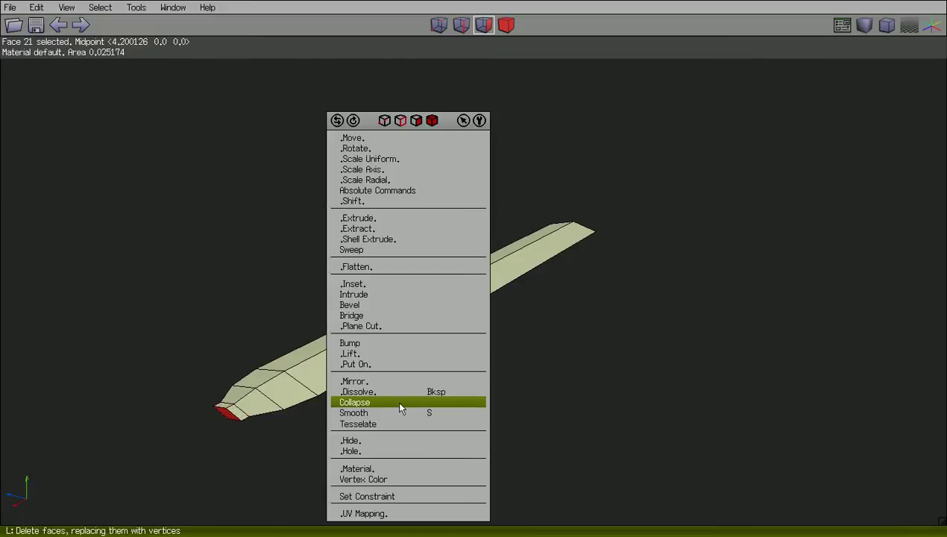
left_click(400, 409)
right_click(345, 368)
left_click(344, 232)
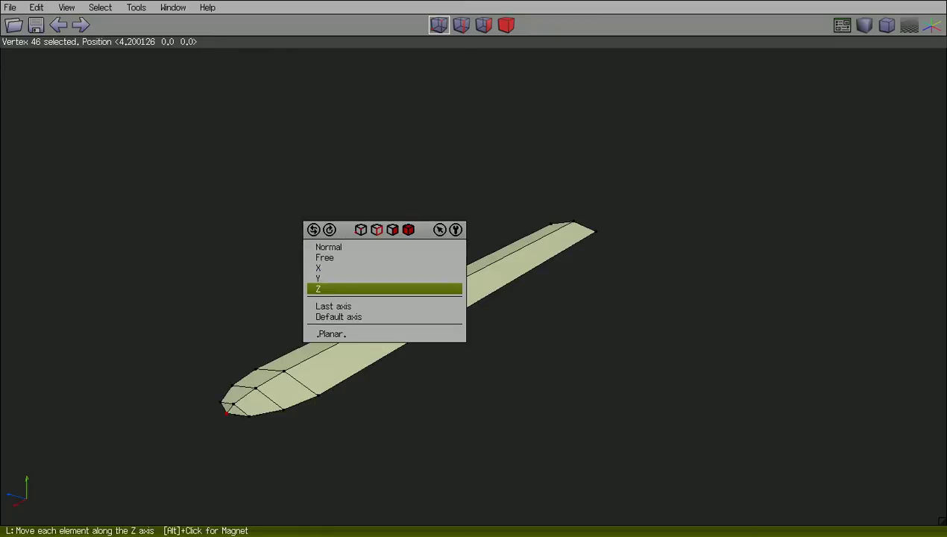
left_click(335, 292)
right_click(337, 289)
Move the tip vertex outward along the X axis to about 4.29.
right_click(336, 287)
left_click(337, 236)
left_click(330, 258)
Select the four long edges of the blade and connect them to add an edge loop across it.
middle_click(331, 274)
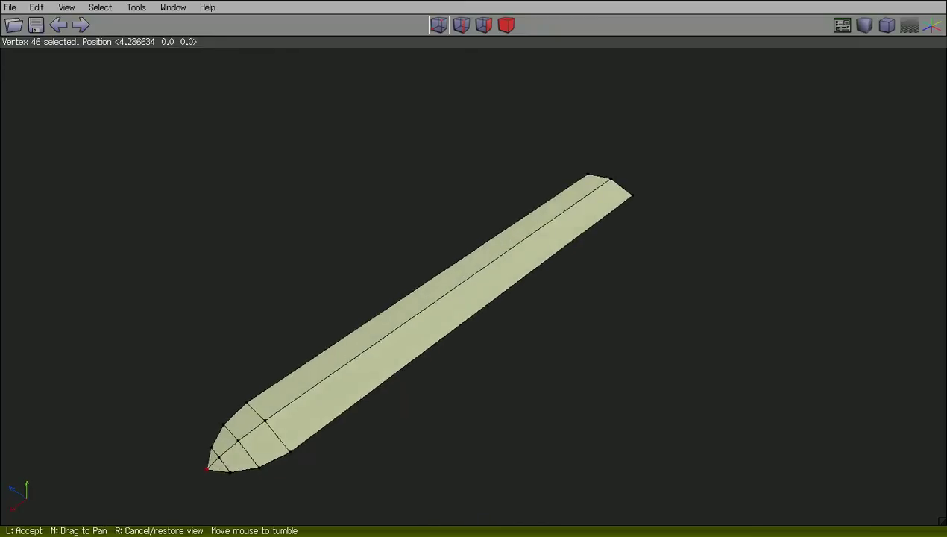
left_click(462, 27)
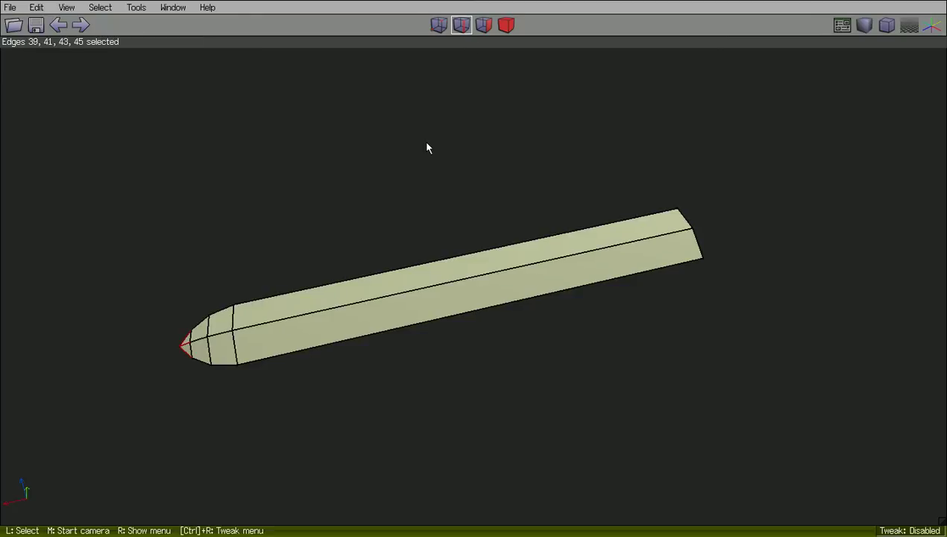
left_click_drag(375, 372, 376, 378)
right_click(371, 389)
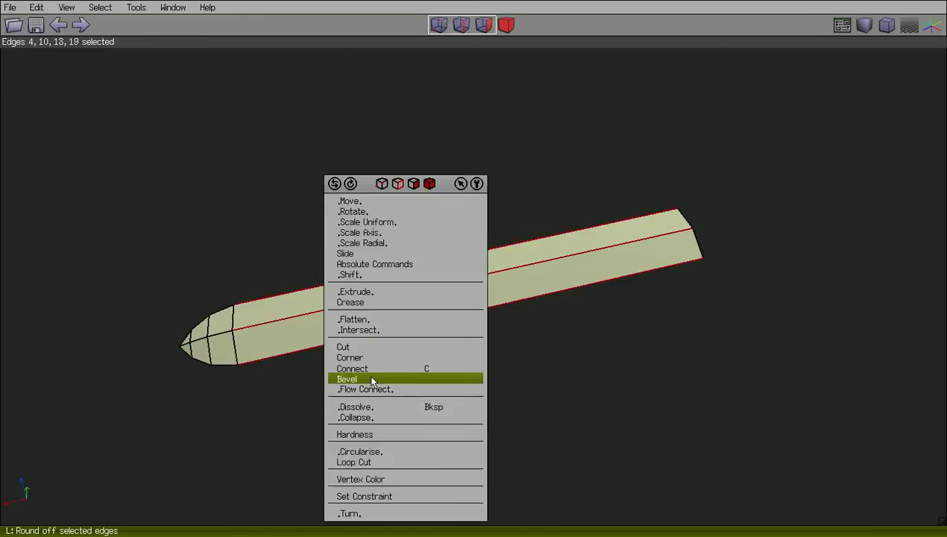
left_click(241, 365)
key("c")
right_click(381, 271)
left_click(387, 202)
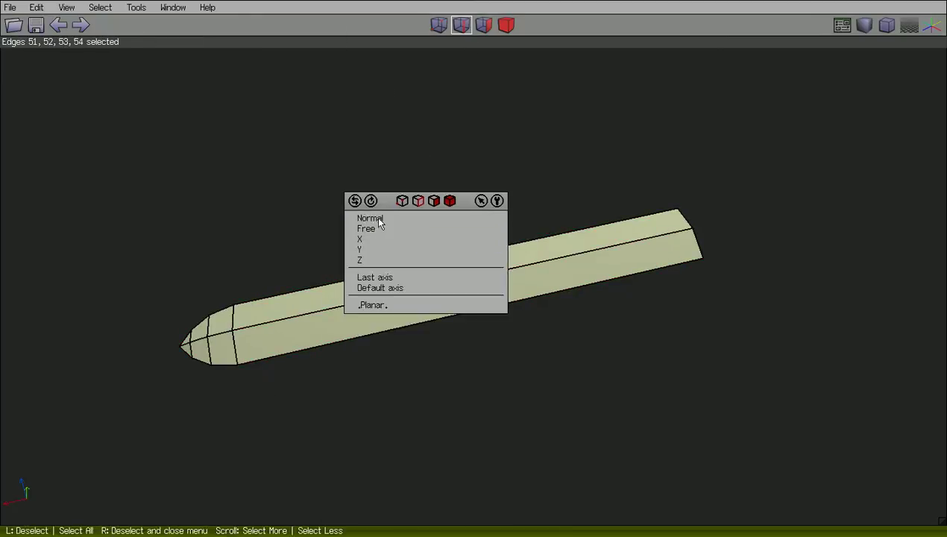
left_click(363, 262)
right_click(364, 262)
Move the new edge loop along the X axis toward the pointed end of the blade.
right_click(364, 262)
left_click(360, 202)
left_click(347, 233)
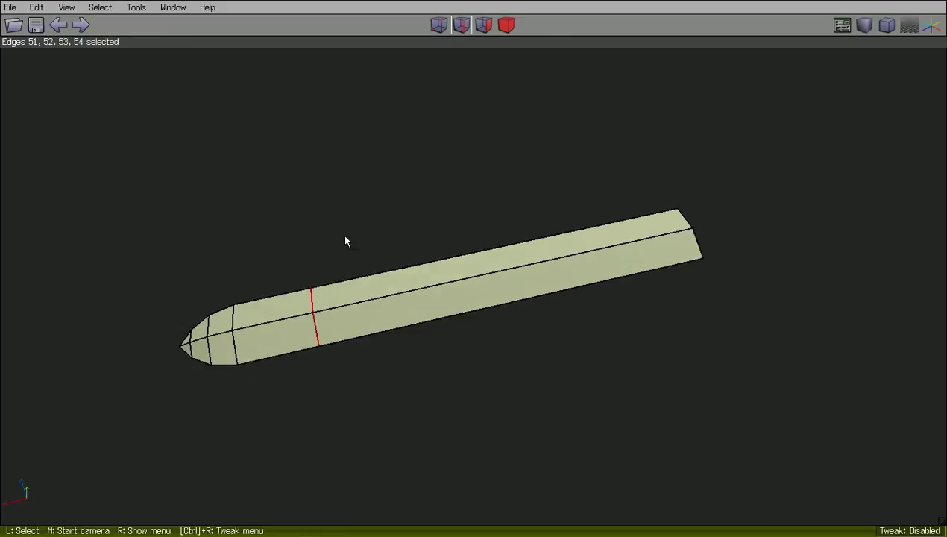
left_click(348, 229)
right_click(348, 230)
left_click(351, 222)
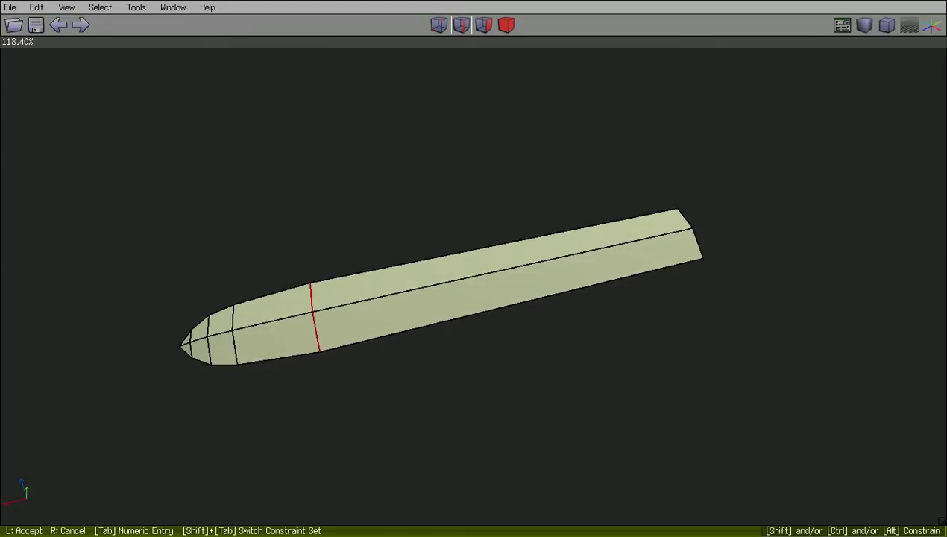
left_click(313, 182)
Scale the edge loop near the pointed end uniformly to about 88%.
right_click(313, 182)
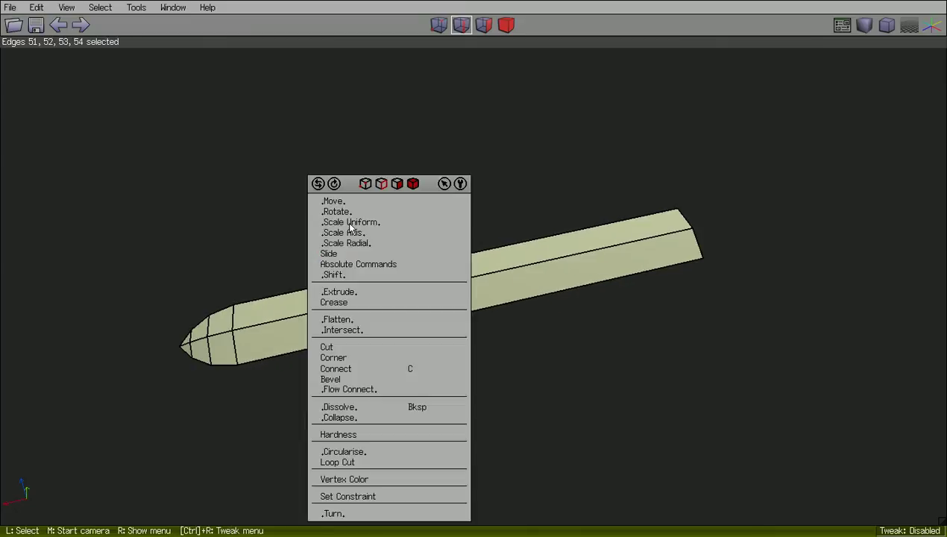
left_click(343, 217)
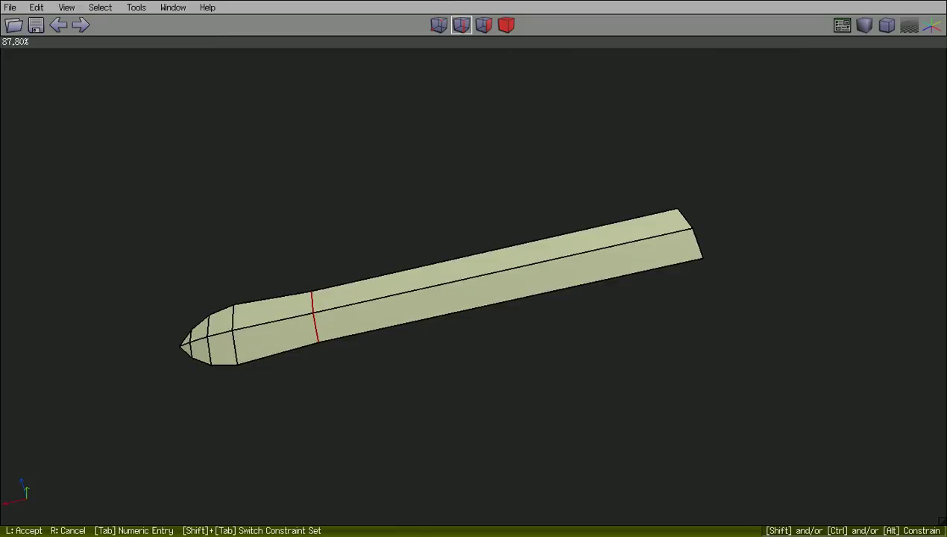
left_click(358, 217)
Connect the long edges of the blade's remaining section to add another edge loop and scale it uniformly to about 89%.
left_click_drag(473, 375, 474, 376)
key("space")
left_click(474, 267)
key("g")
key("c")
right_click(475, 261)
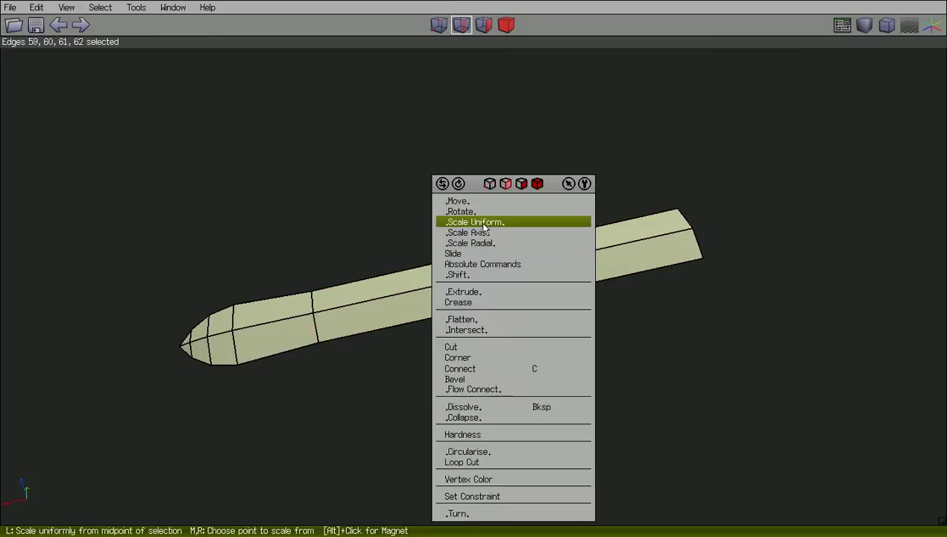
left_click(483, 223)
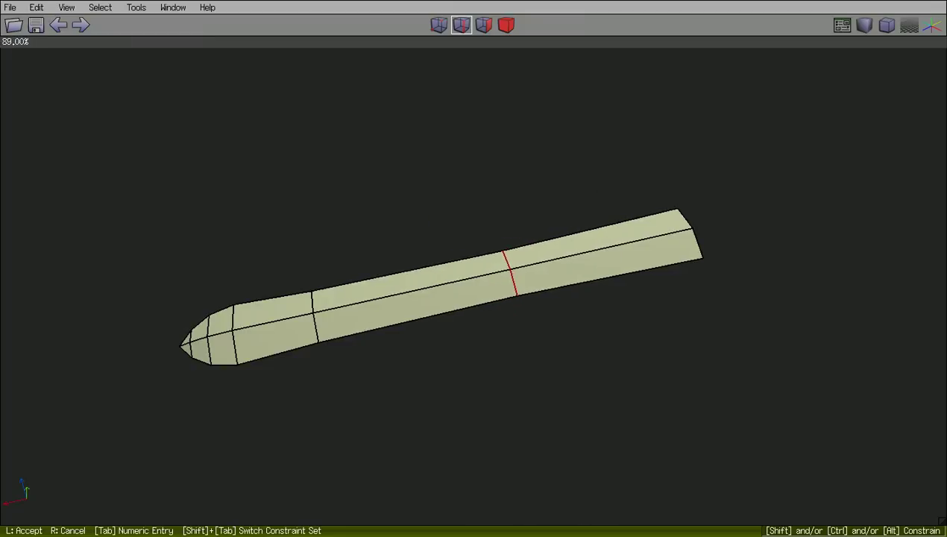
left_click(418, 86)
Connect the long edges of the blade's wide-end section to add an edge loop, and scale the new loop uniformly smaller.
key("space")
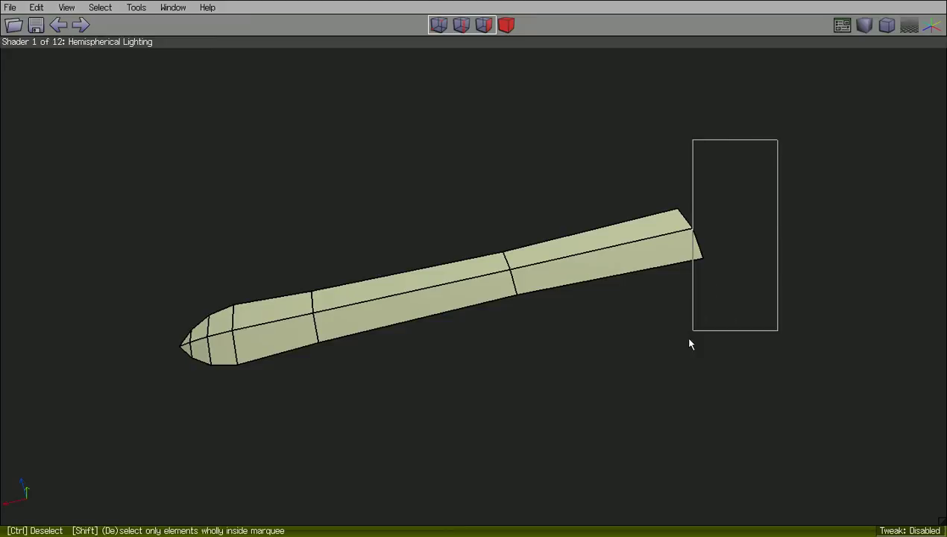
left_click_drag(695, 326, 631, 355)
left_click(409, 31)
left_click_drag(623, 204, 631, 319)
key("c")
right_click(568, 262)
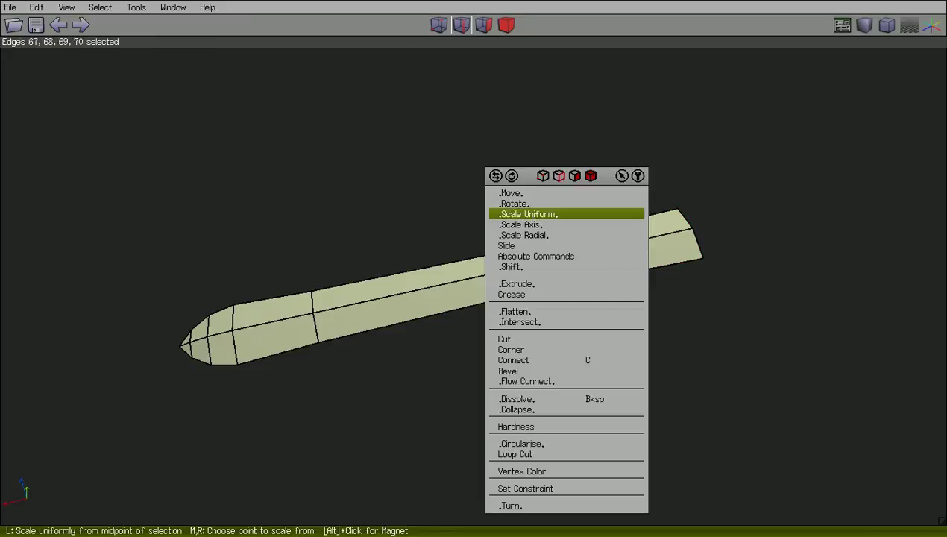
left_click(534, 215)
left_click(542, 224)
left_click(409, 30)
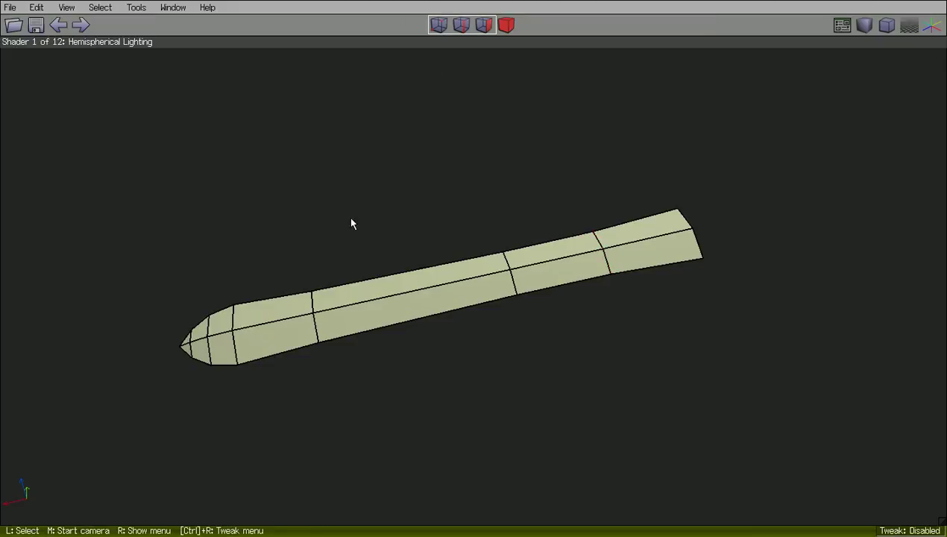
Select the vertices of the two edge loops behind the rounded tip and move them about -0.29 along X toward the wide end.
middle_click(348, 211)
left_click(348, 210)
left_click(439, 25)
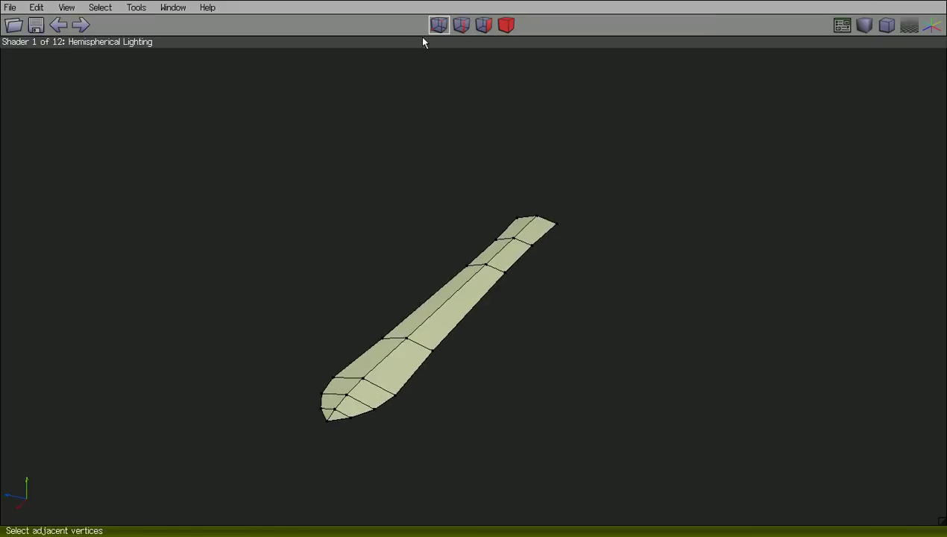
middle_click(426, 142)
mouse_move(269, 255)
left_mouse_down()
mouse_move(293, 332)
mouse_move(339, 375)
left_mouse_up()
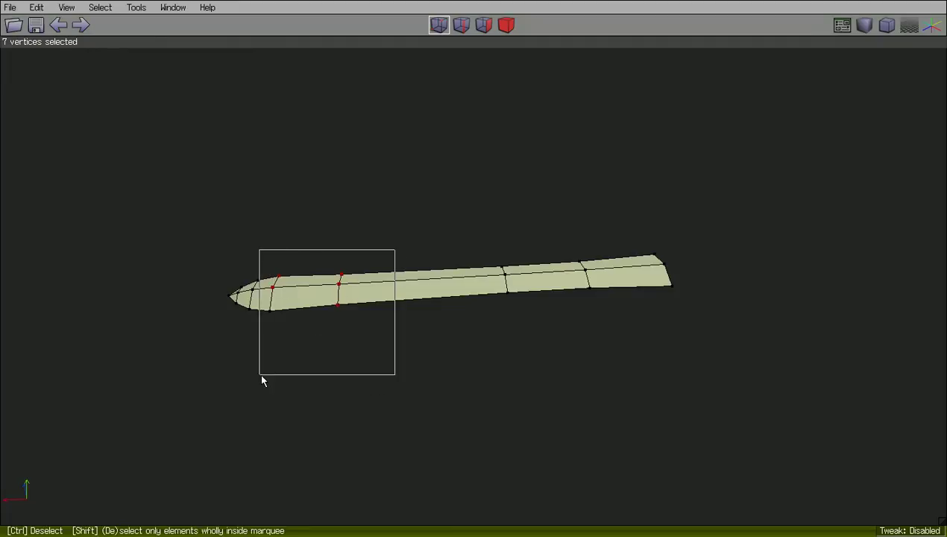
middle_click(273, 358)
left_click(272, 337)
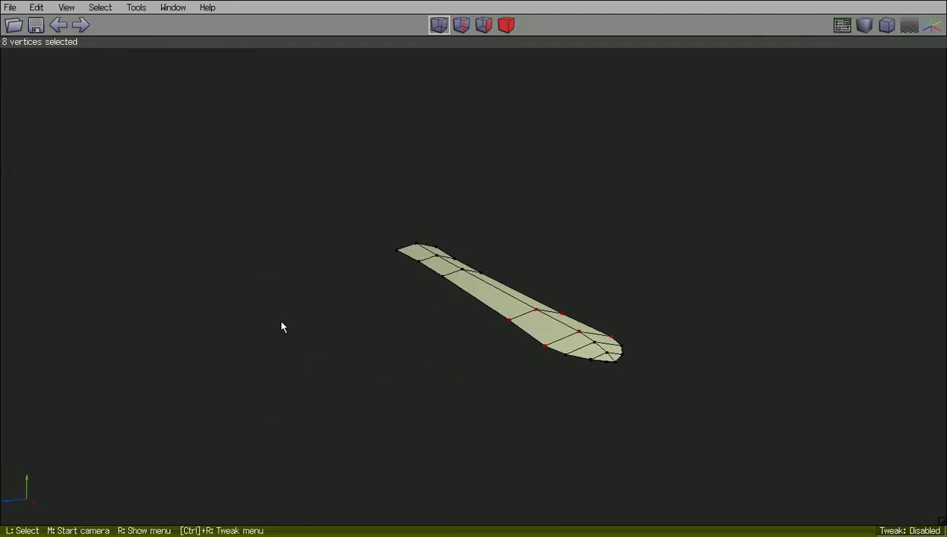
right_click(272, 337)
left_click(311, 235)
left_click(306, 270)
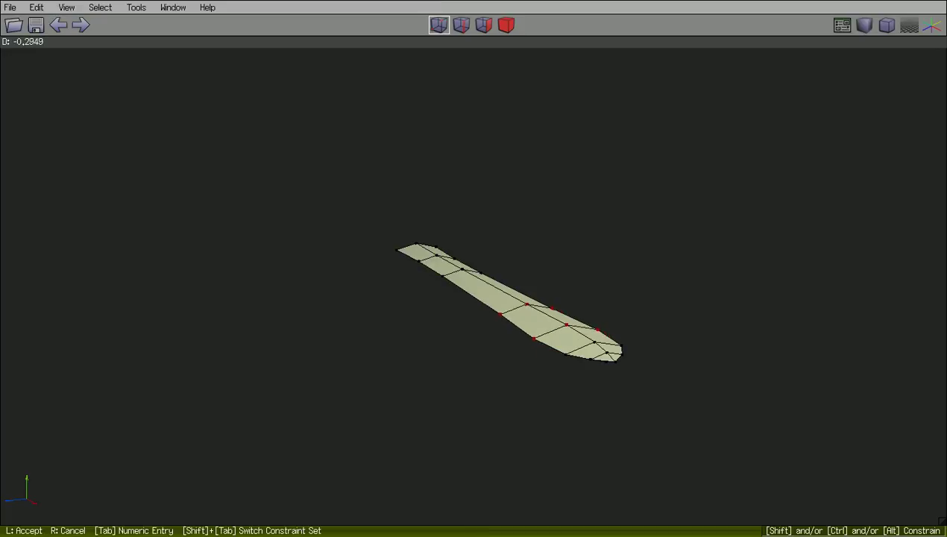
left_click(307, 269)
Select the tip's vertices together with its first three edge loops and narrow them by scaling along the Z axis.
middle_click(306, 269)
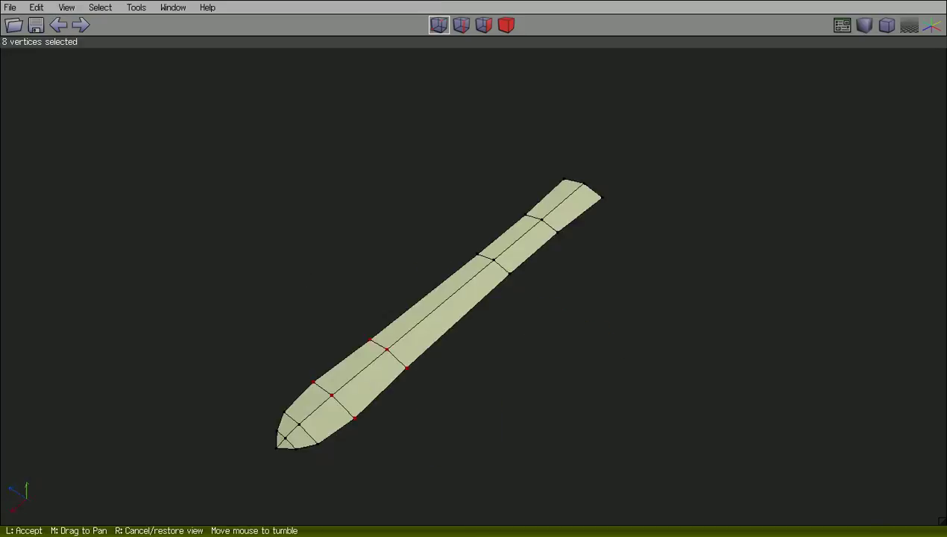
left_click(387, 35)
left_click_drag(238, 309, 298, 390)
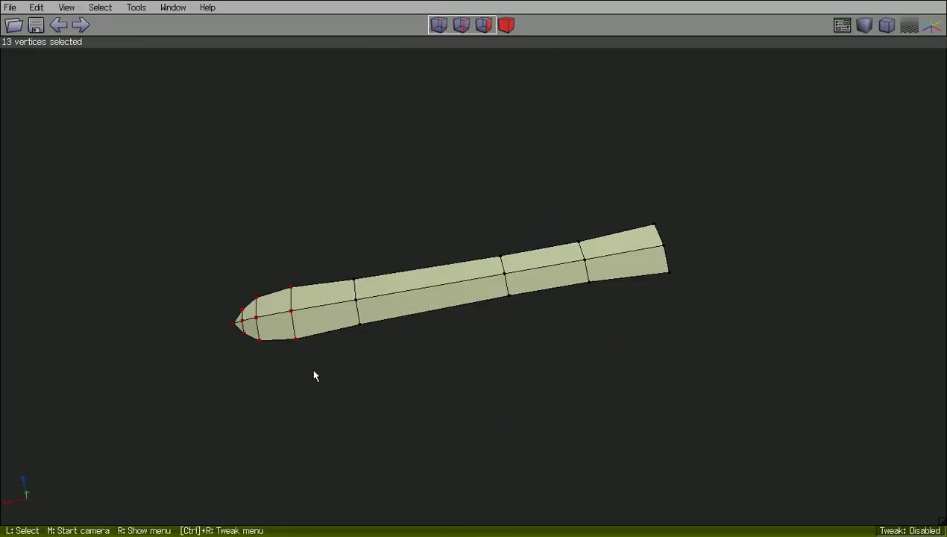
right_click(313, 371)
left_click(319, 267)
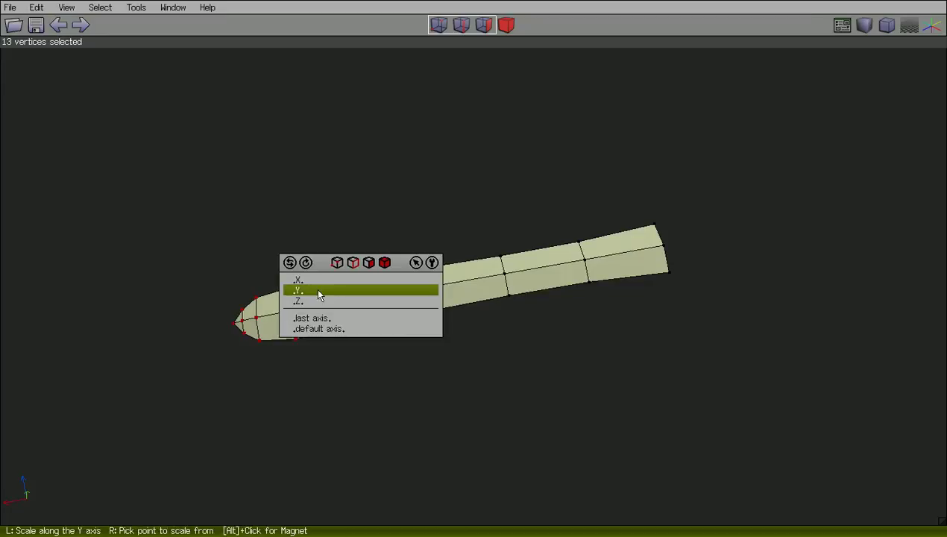
left_click(317, 290)
left_click(319, 299)
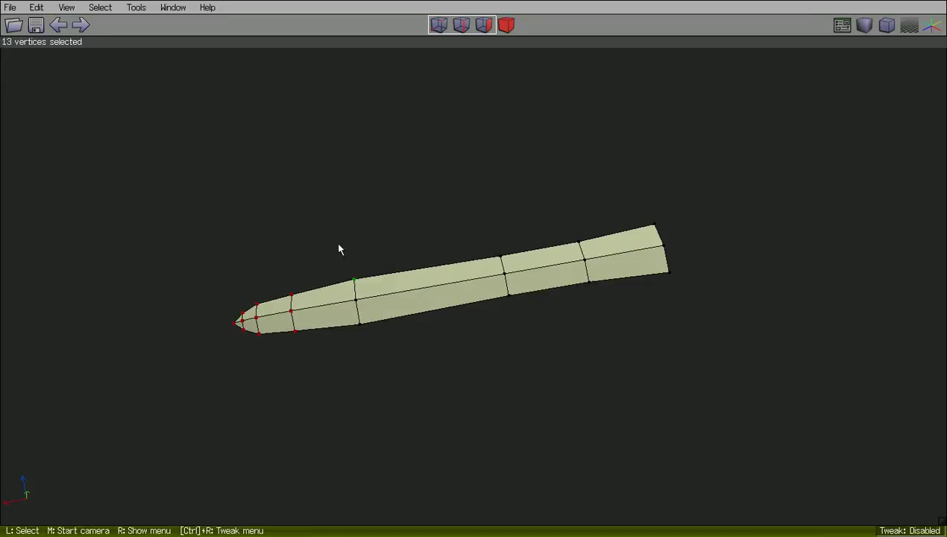
right_click(300, 176)
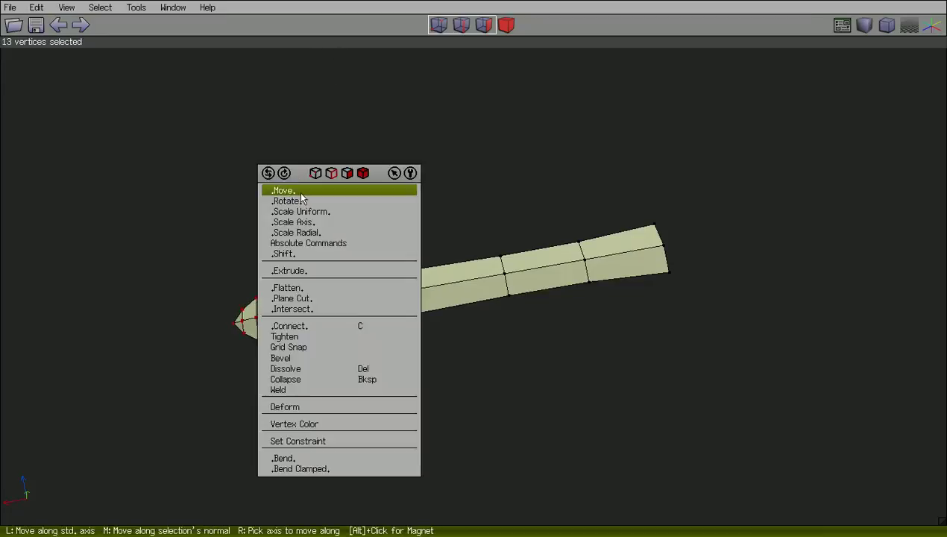
left_click(311, 223)
left_click(311, 263)
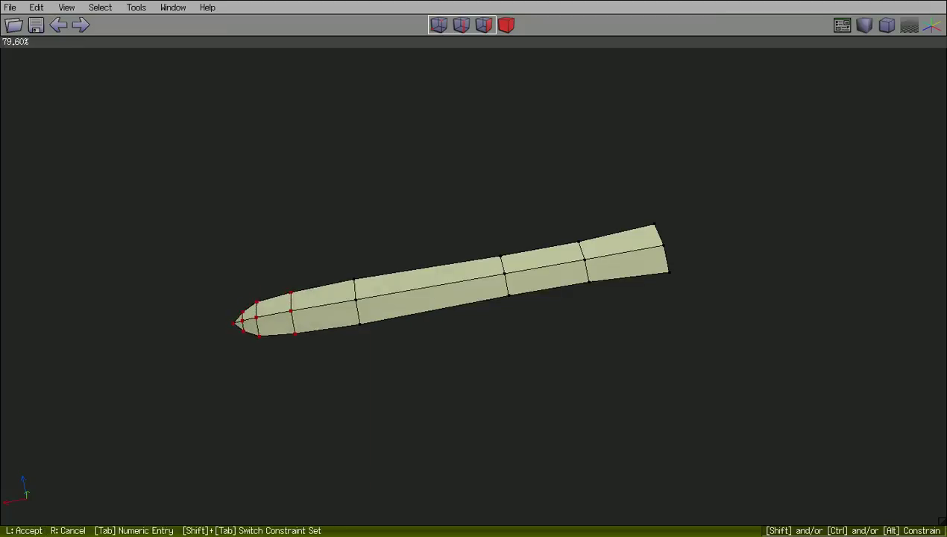
left_click(358, 79)
Select the four vertices of the fourth loop from the tip and scale them uniformly to about 93%.
key("space")
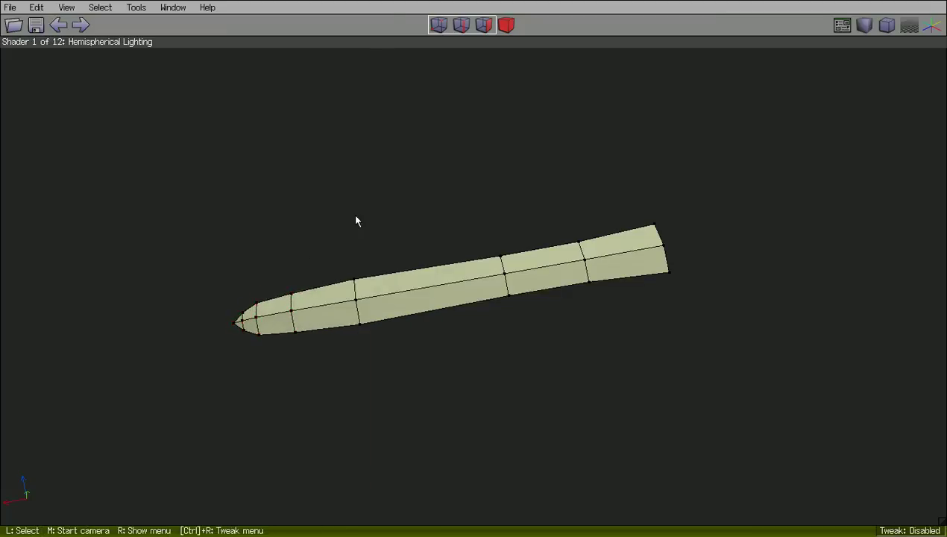
left_click_drag(396, 371, 397, 372)
right_click(403, 296)
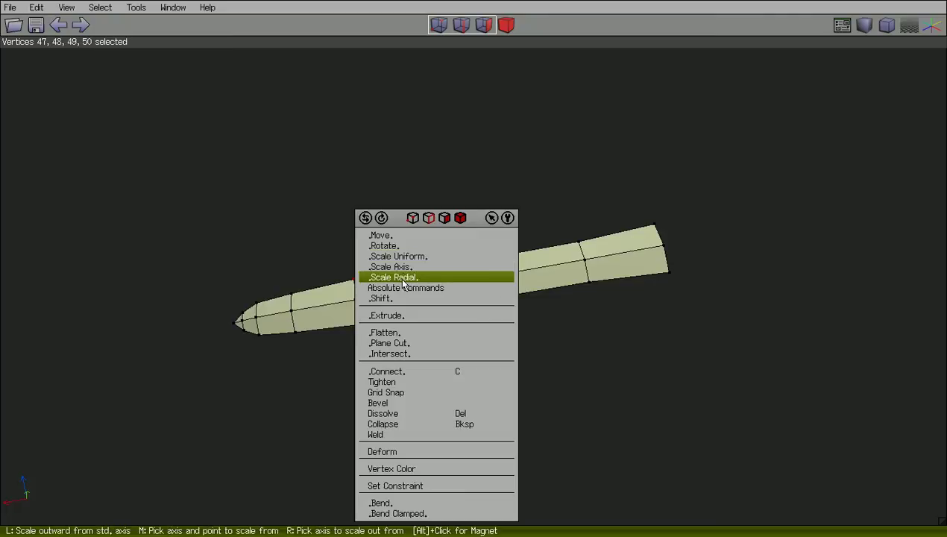
left_click(403, 256)
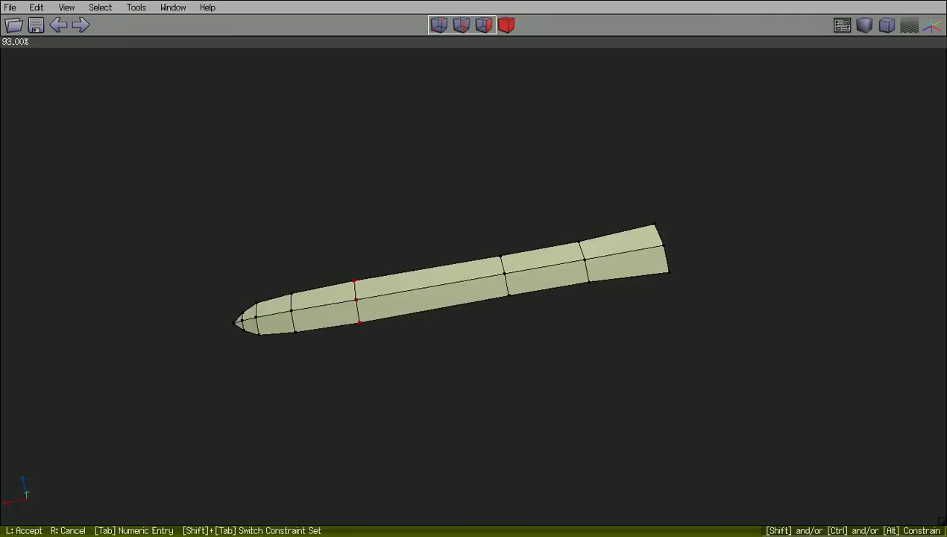
left_click(416, 260)
Show the model in smooth preview and apply Auto-Smooth to the whole blade object.
middle_click(416, 260)
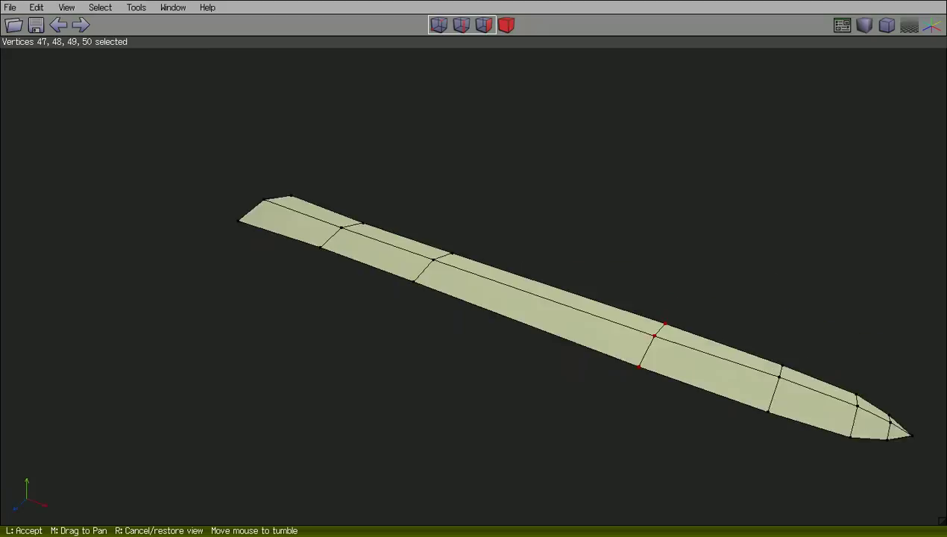
left_click(416, 261)
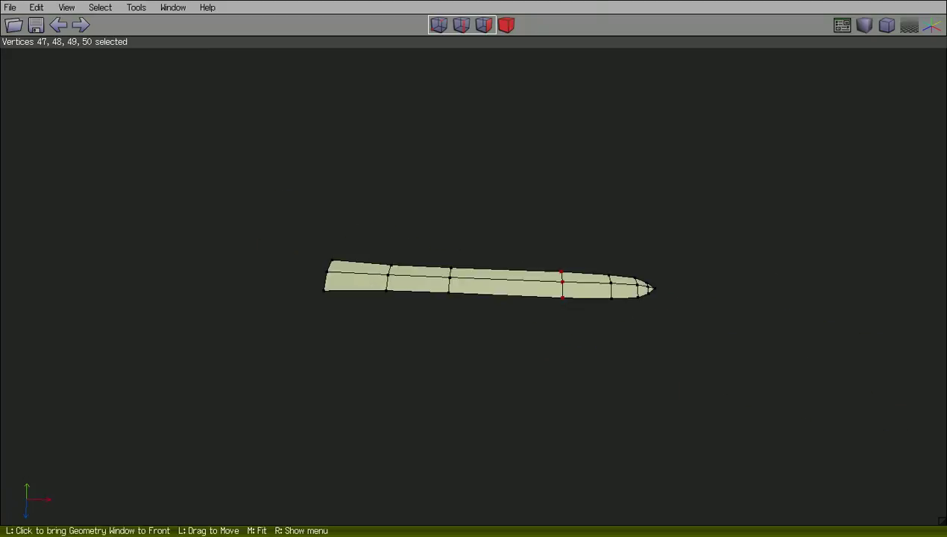
left_click(862, 25)
left_click(454, 273)
right_click(453, 274)
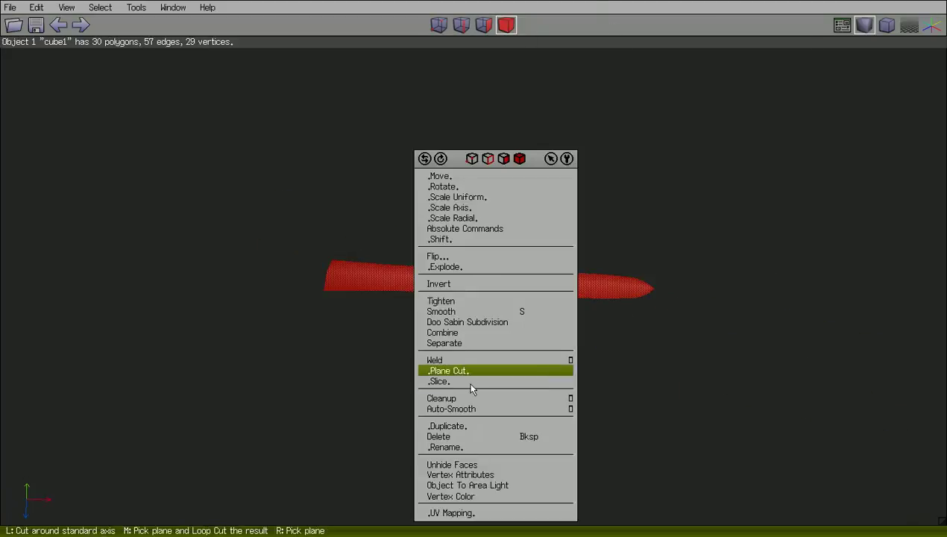
left_click(480, 409)
key("space")
middle_click(492, 207)
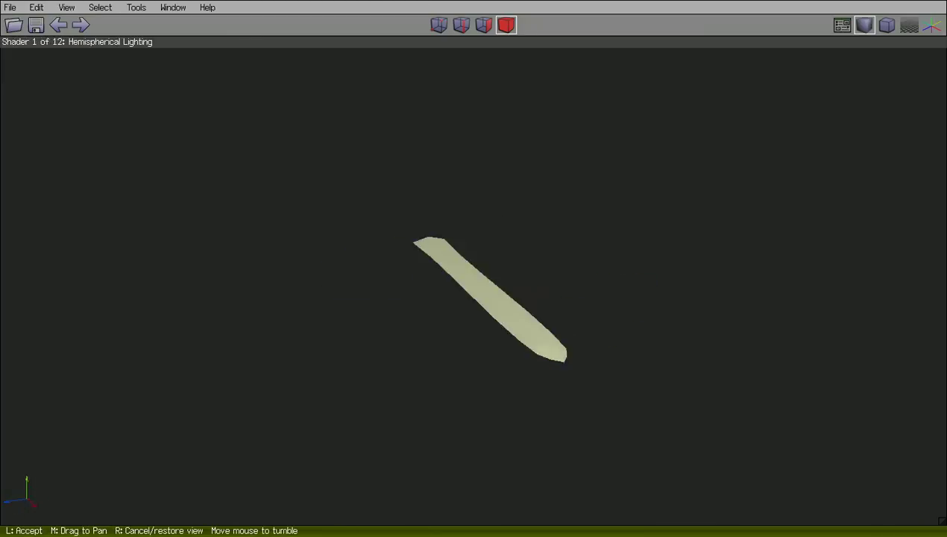
left_click(538, 307)
Create a new cube and move it along the X axis to the blade's wide end.
right_click(538, 306)
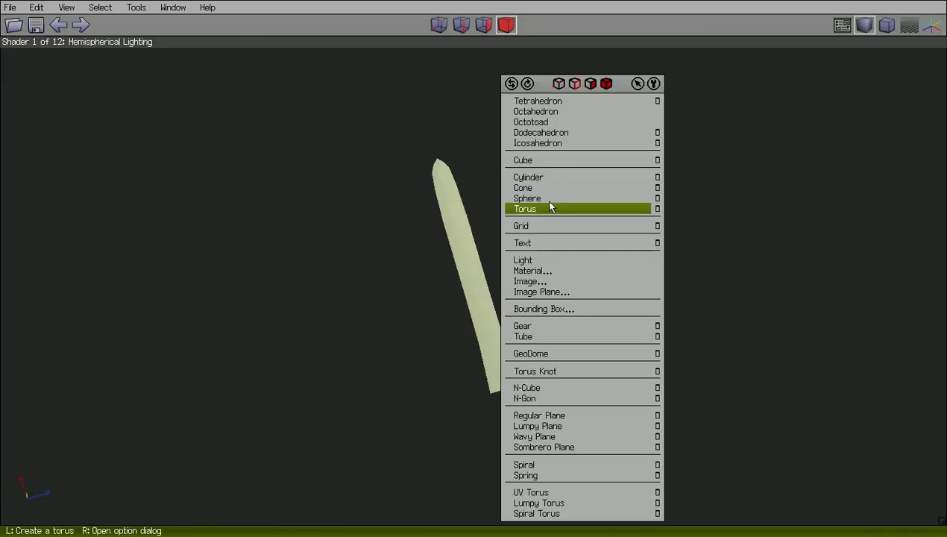
left_click(550, 155)
left_click(477, 291)
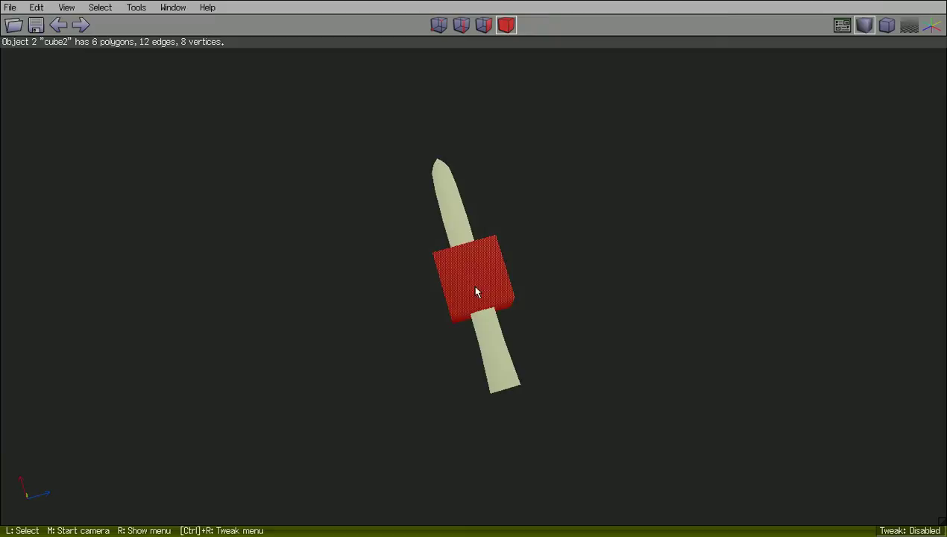
middle_click(627, 286)
left_click(627, 286)
right_click(627, 286)
left_click(642, 177)
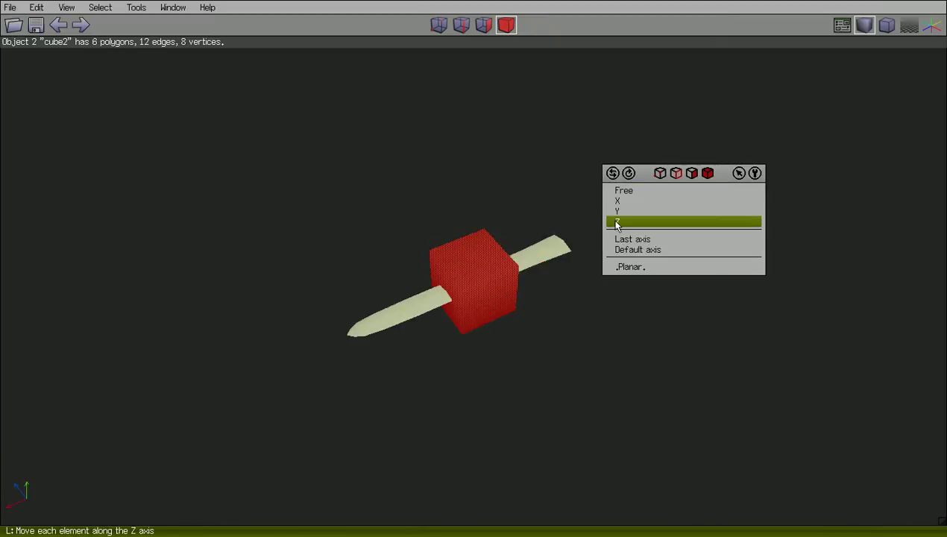
left_click(623, 202)
left_click(688, 198)
Turn off the smooth preview and scale the cube down uniformly until it is slightly wider than the blade's end.
middle_click(689, 198)
scroll(689, 197, "up", 5)
left_click(689, 197)
middle_click(689, 197)
middle_click_drag(689, 197, 669, 309)
scroll(689, 197, "up", 2)
left_click(688, 196)
left_click(859, 24)
middle_click(667, 267)
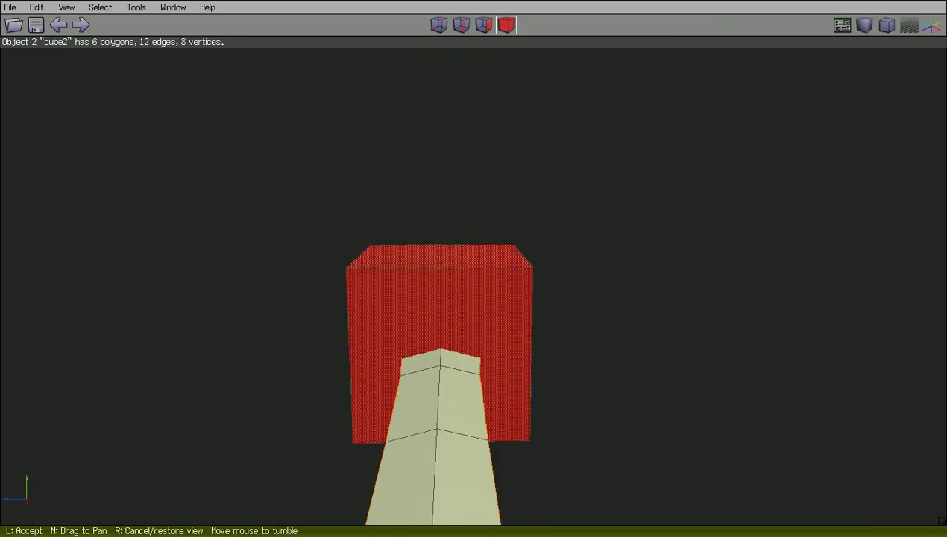
left_click(668, 267)
right_click(668, 267)
left_click(695, 207)
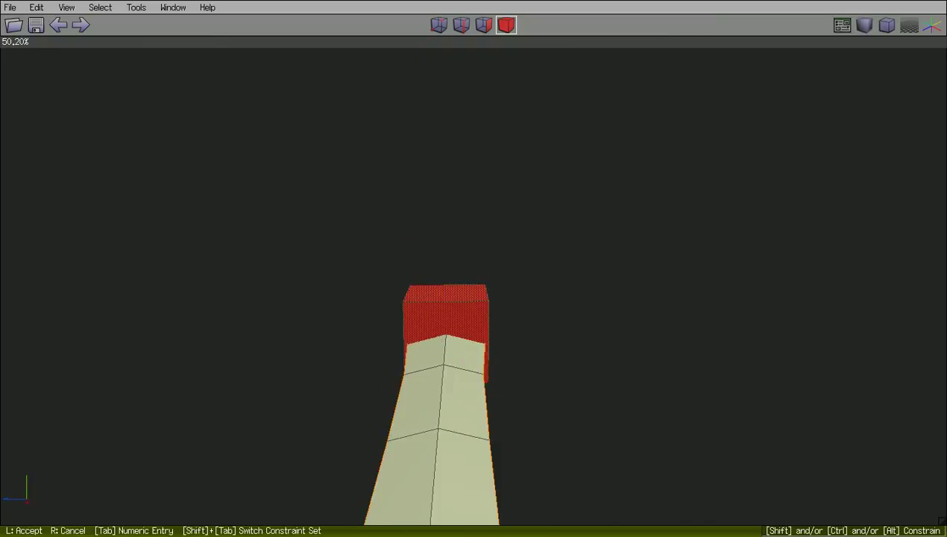
left_click(696, 197)
Flatten the cube to less than half its height by scaling it along the Y axis.
right_click(668, 203)
left_click(673, 208)
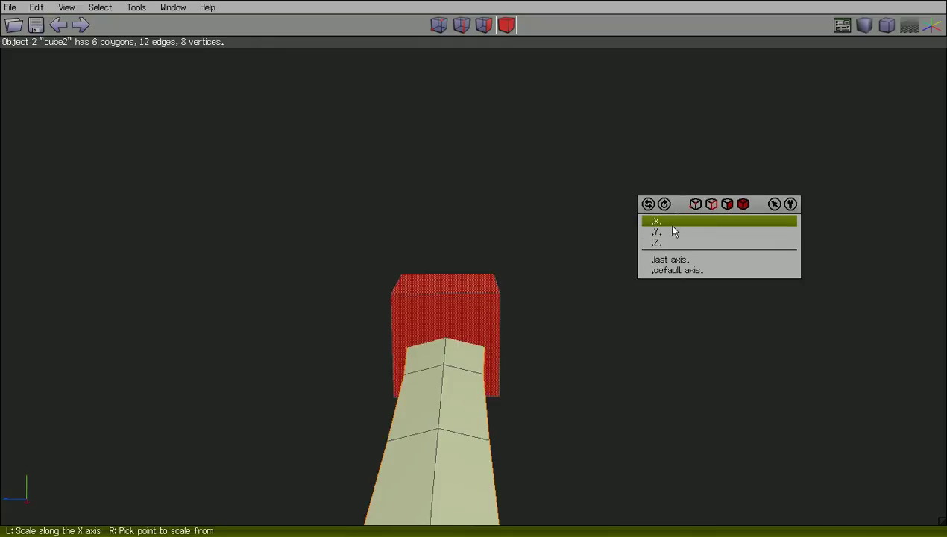
left_click(669, 232)
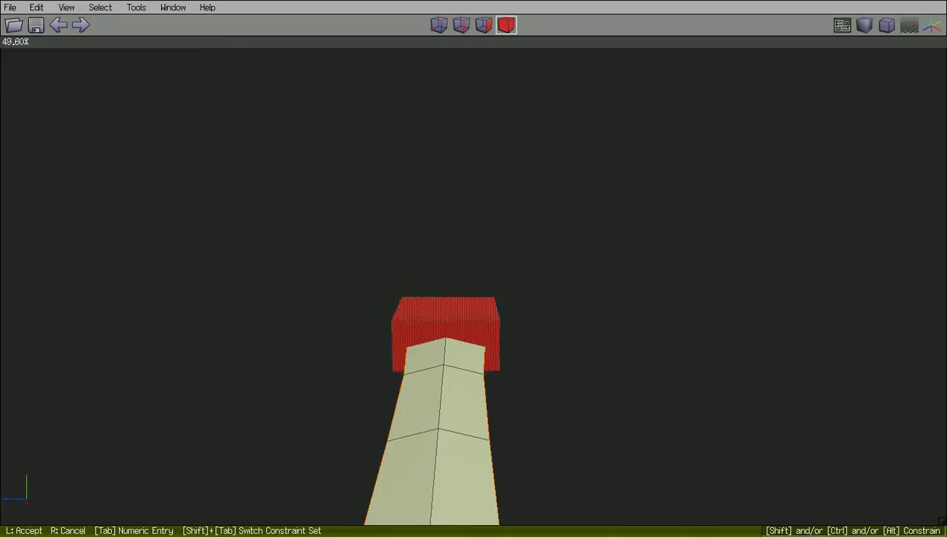
left_click(669, 232)
left_click(418, 333)
left_click(463, 28)
left_click(442, 28)
key("e")
left_click_drag(444, 437, 460, 376)
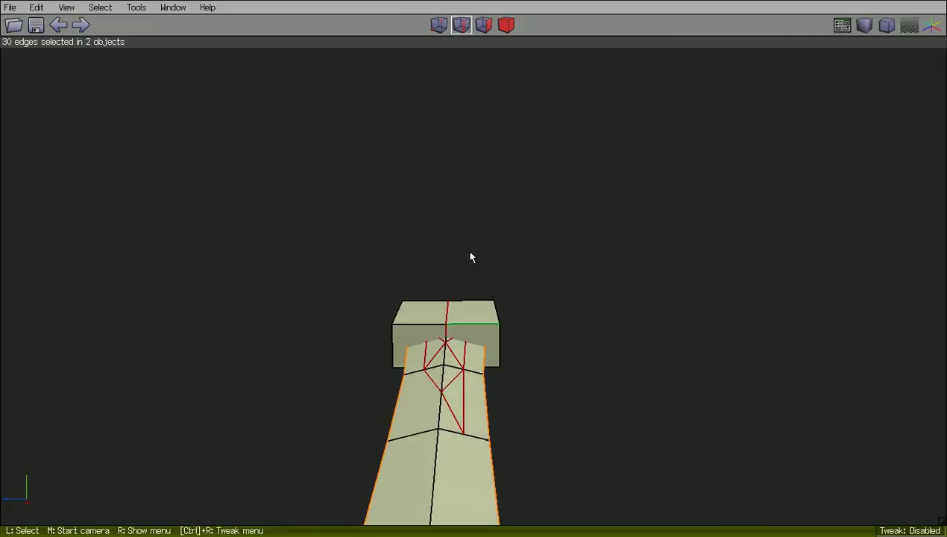
key("BackSpace")
key("space")
left_click(501, 30)
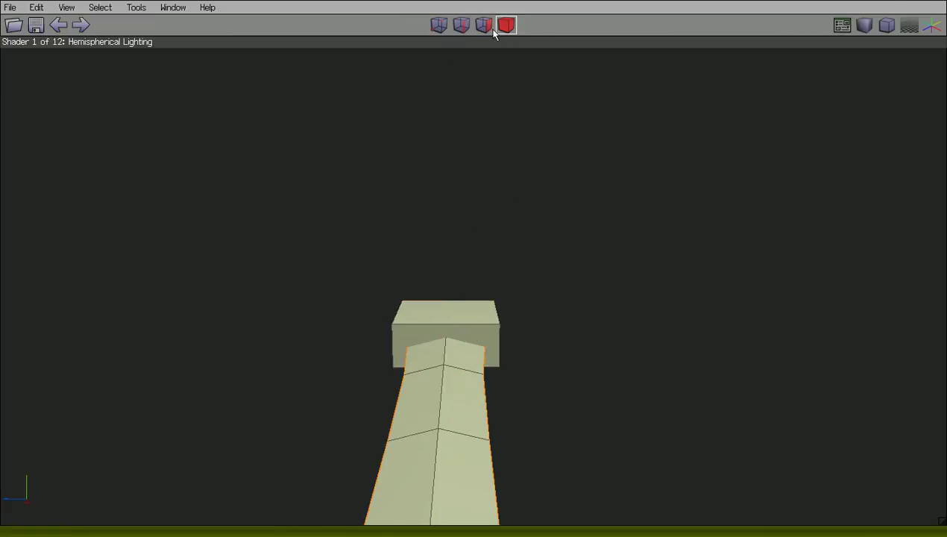
Select the block's four widthwise edges on its upper and lower sides and connect them to add a lengthwise loop around its middle.
left_click(459, 27)
left_click(447, 326)
left_click(447, 326)
left_click(448, 326)
left_click(448, 304)
middle_click(699, 441)
left_click(699, 441)
middle_click(699, 442)
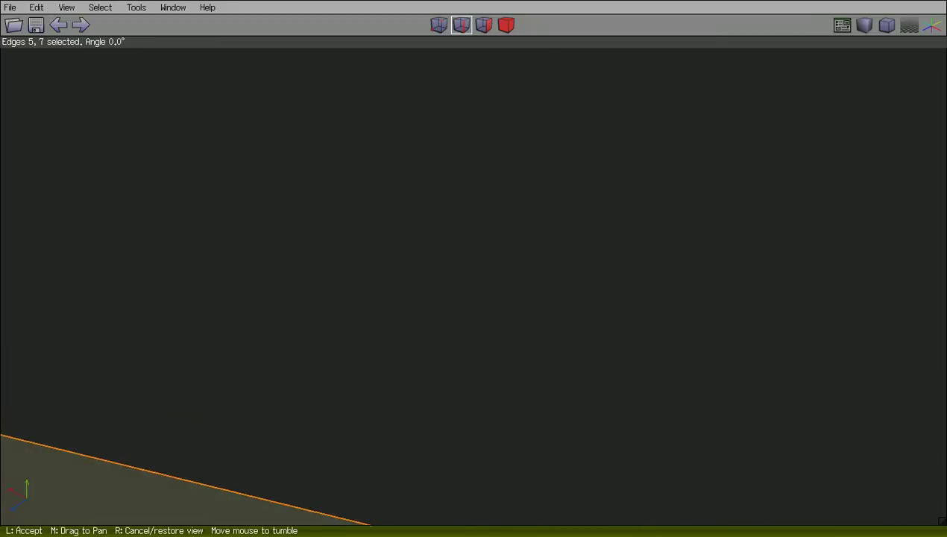
left_click(580, 532)
middle_click(580, 532)
left_click(572, 492)
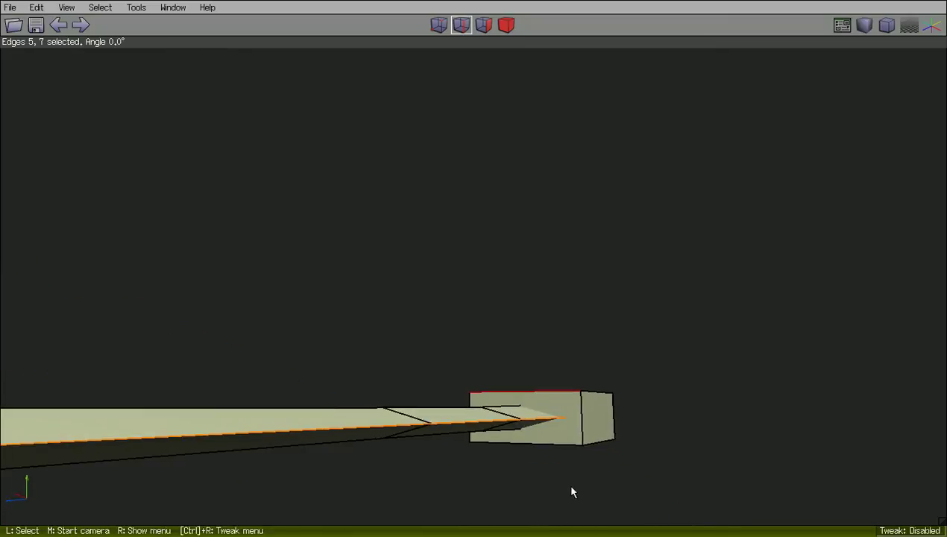
middle_click(554, 448)
left_click(517, 412)
left_click(520, 412)
key("c")
Select the block's two opposite side faces and scale them along the Y axis to about half height, tapering the block outward.
middle_click(507, 418)
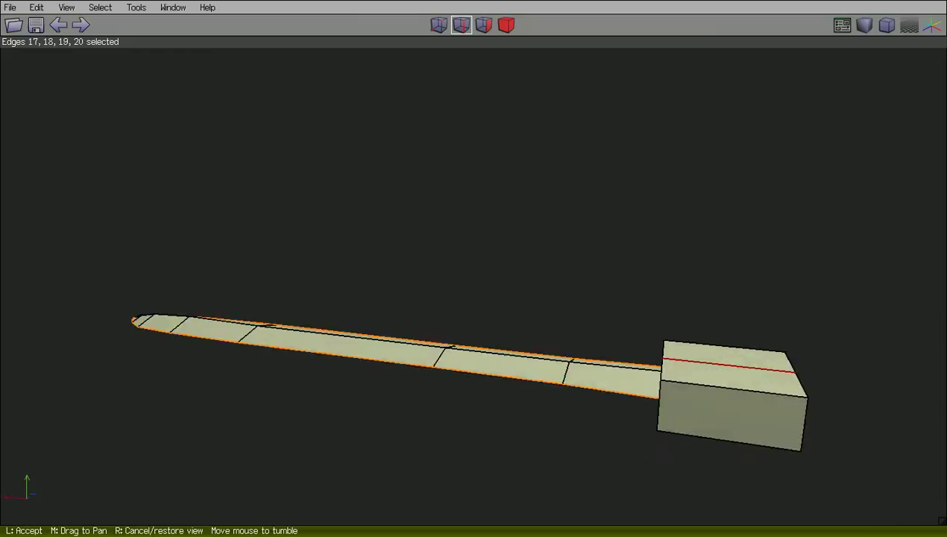
left_click(479, 417)
scroll(513, 349, "up", 3)
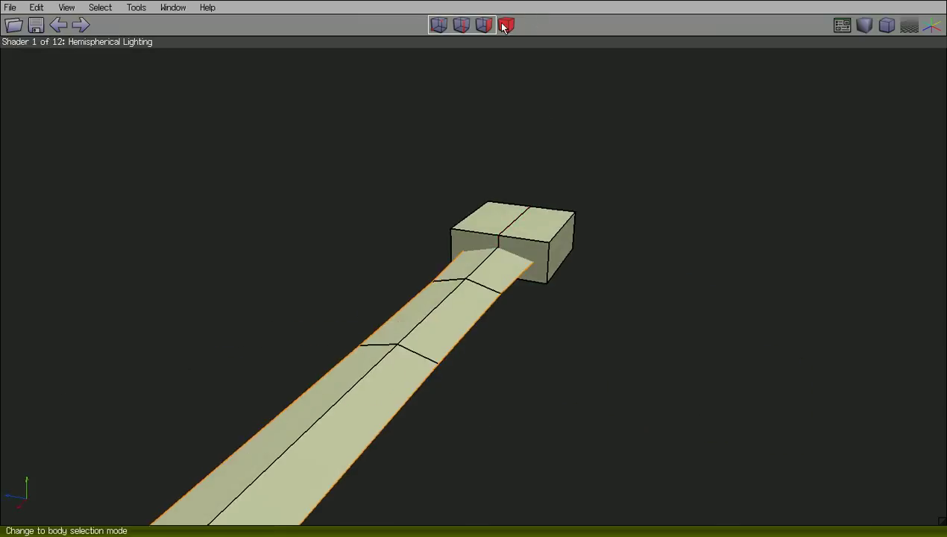
left_click(564, 255)
middle_click(564, 256)
left_click(519, 267)
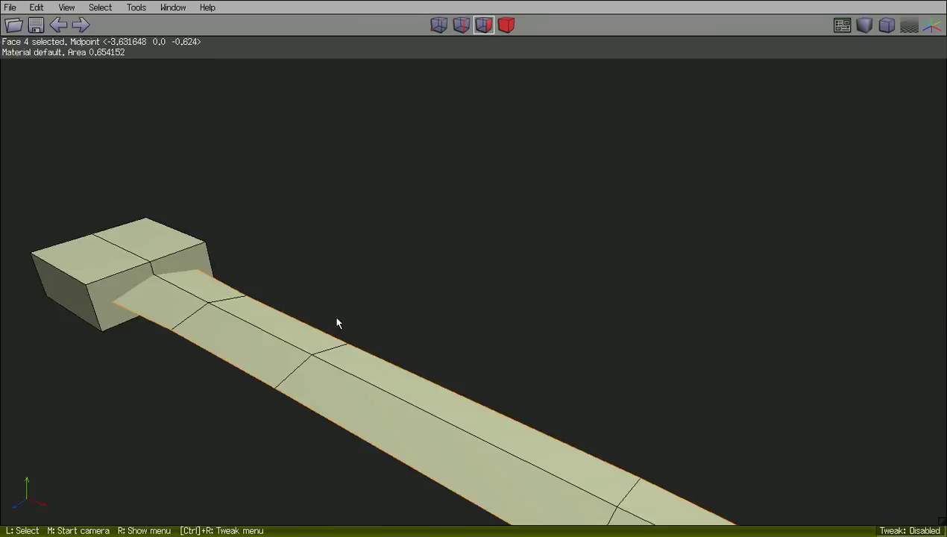
left_click(64, 307)
right_click(64, 307)
left_click(72, 170)
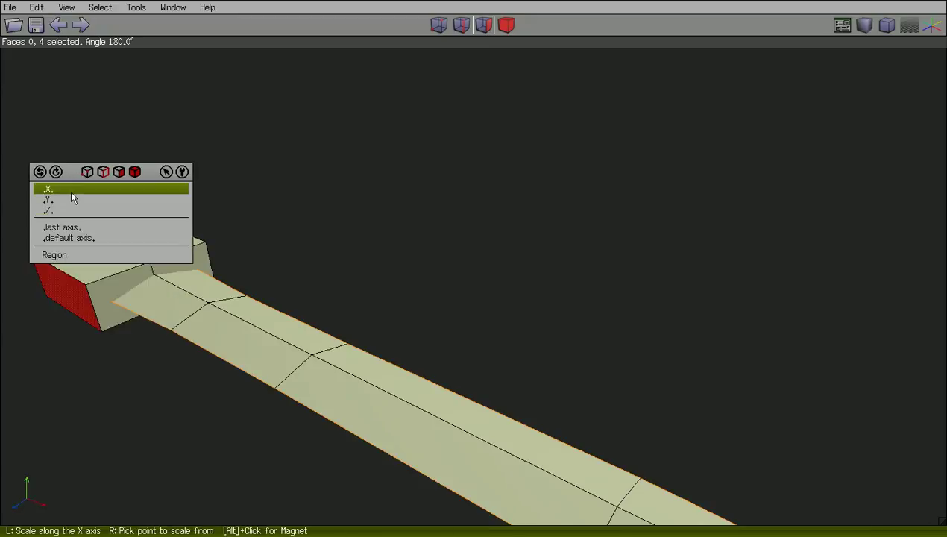
left_click(73, 200)
left_click(74, 201)
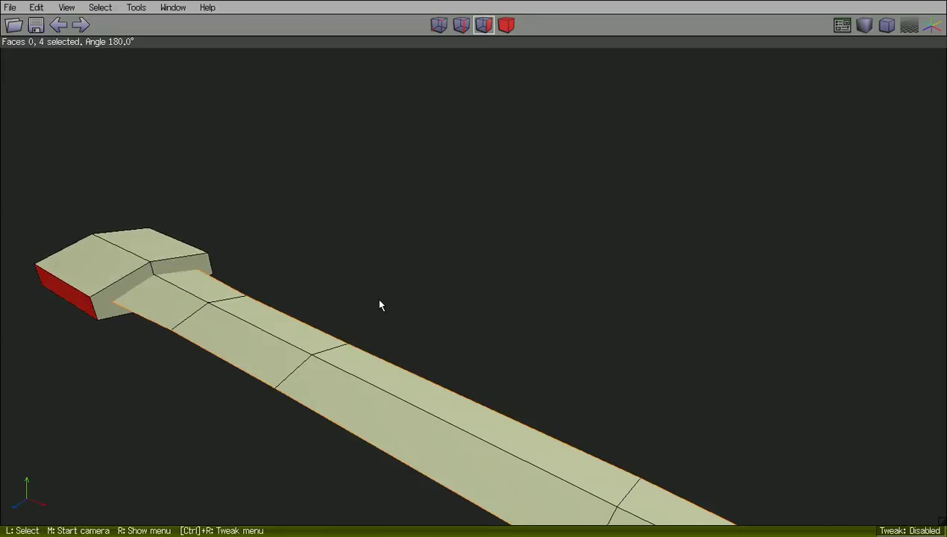
Select the whole guard block and scale it down along the X axis into a shorter crosspiece at the blade's end.
scroll(379, 304, "down", 3)
middle_click(379, 304)
left_click(379, 304)
left_click(502, 29)
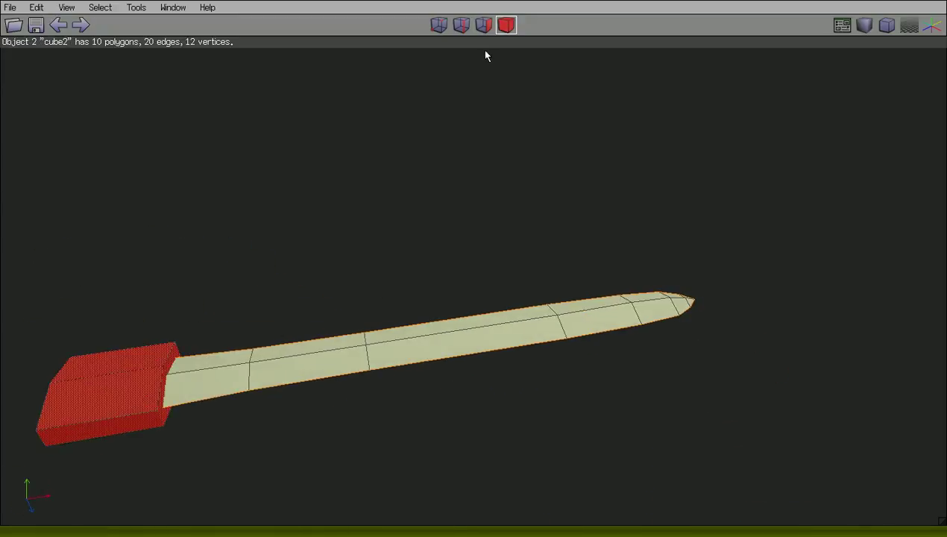
right_click(429, 191)
left_click(425, 208)
left_click(418, 244)
right_click(418, 244)
right_click(418, 244)
left_click(432, 209)
left_click(428, 234)
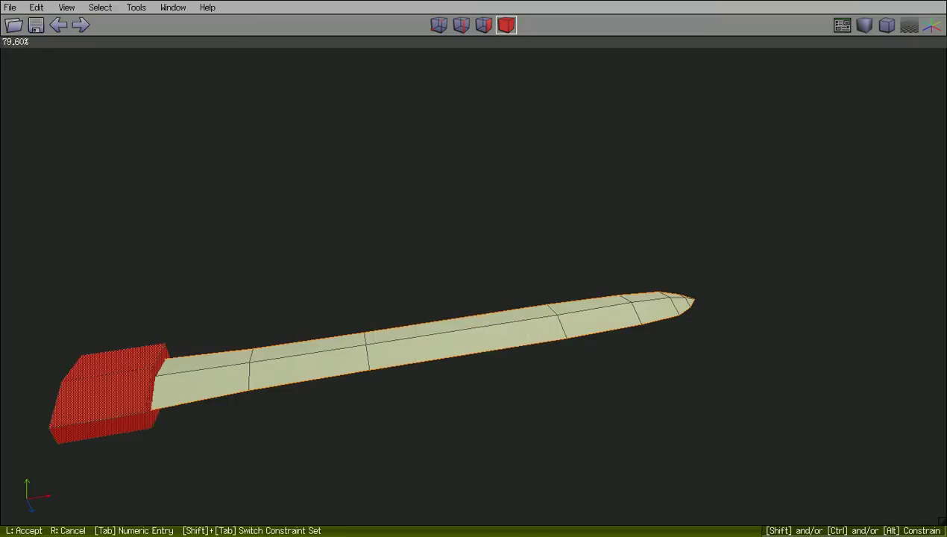
left_click(422, 224)
middle_click(430, 231)
scroll(430, 231, "down", 4)
left_click(430, 231)
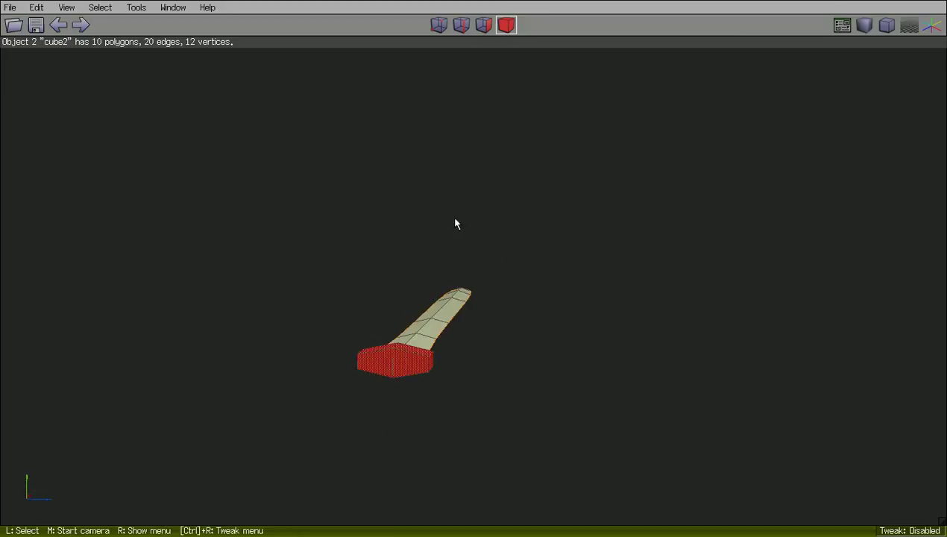
Select the guard's two side faces and extrude them outward along their normals to form arms.
key("space")
middle_click(487, 212)
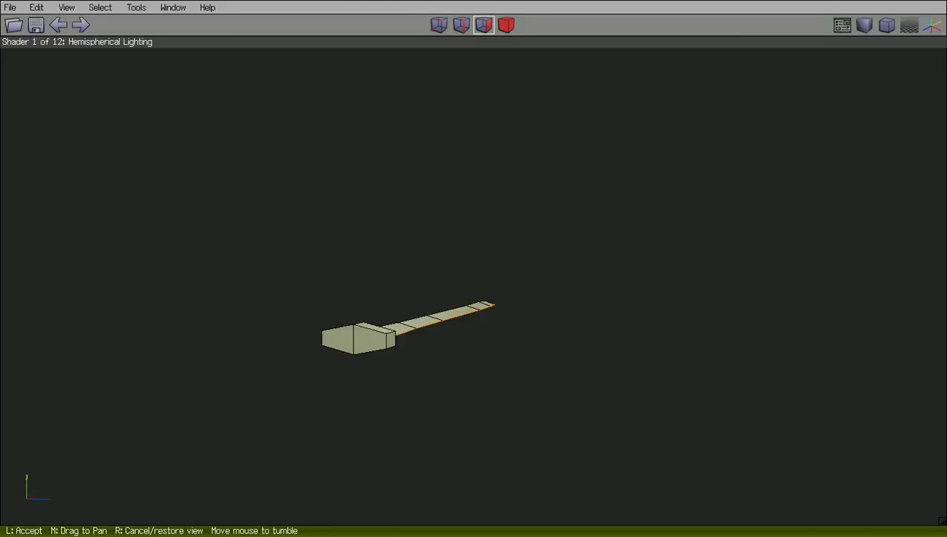
left_click(394, 345)
middle_click(506, 322)
left_click(506, 323)
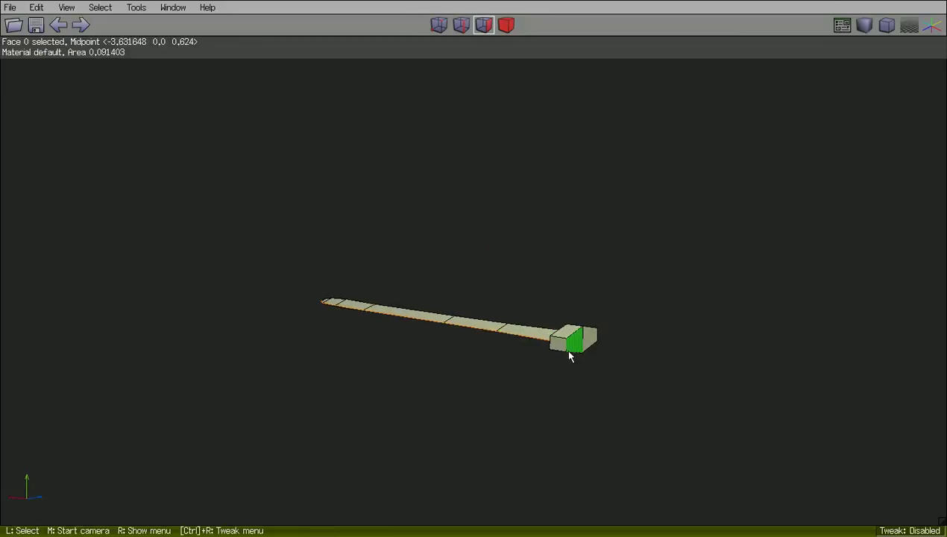
left_click(556, 343)
right_click(556, 344)
left_click(548, 217)
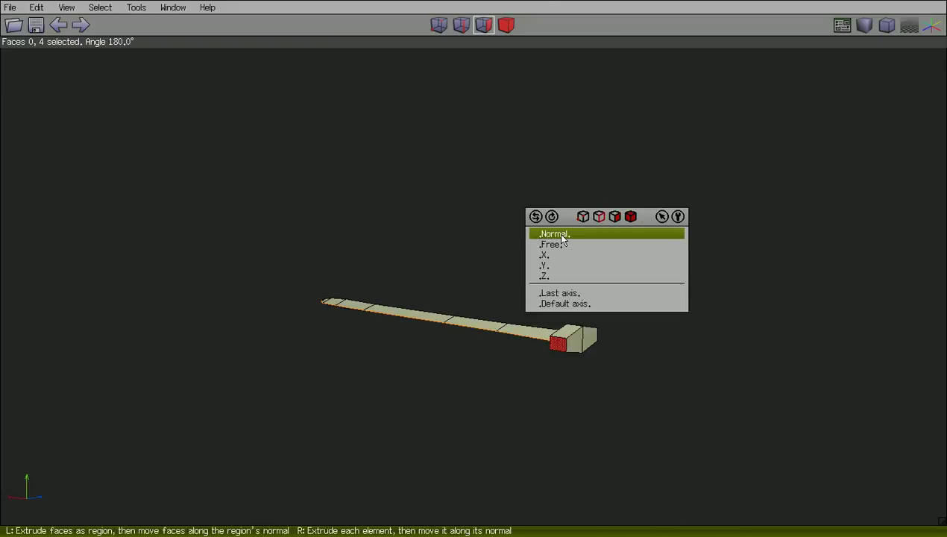
left_click(564, 236)
In the view along Y, move the arms' end faces about 0.1 along the X axis toward the blade tip.
key("y")
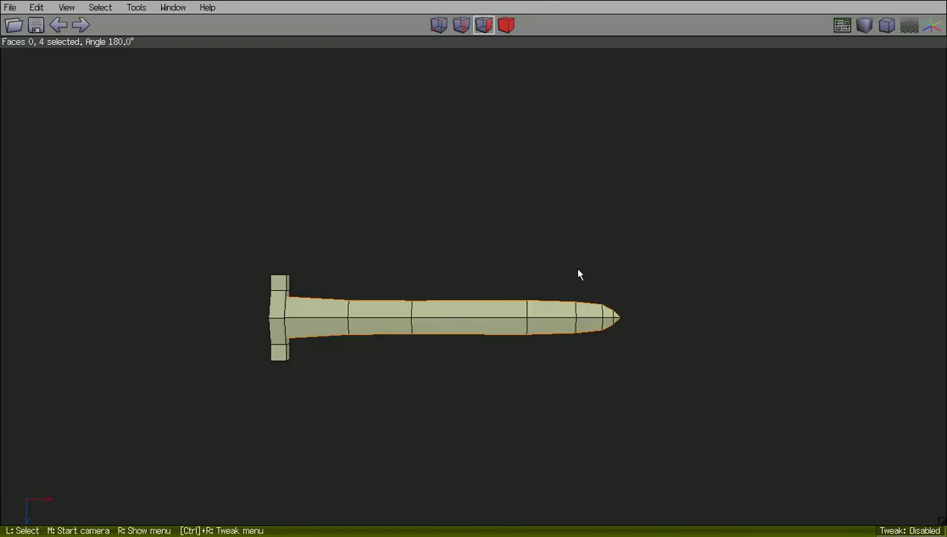
right_click(534, 243)
left_click(532, 139)
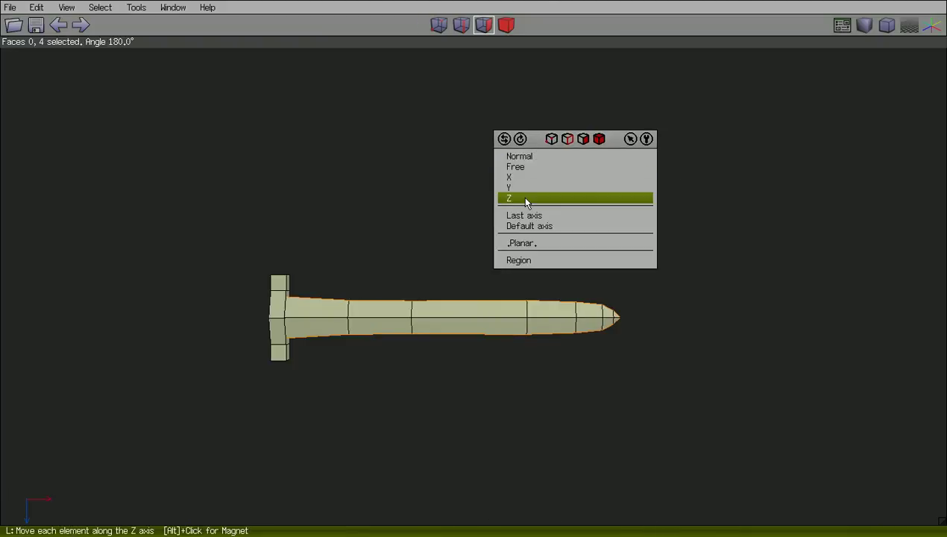
left_click(531, 179)
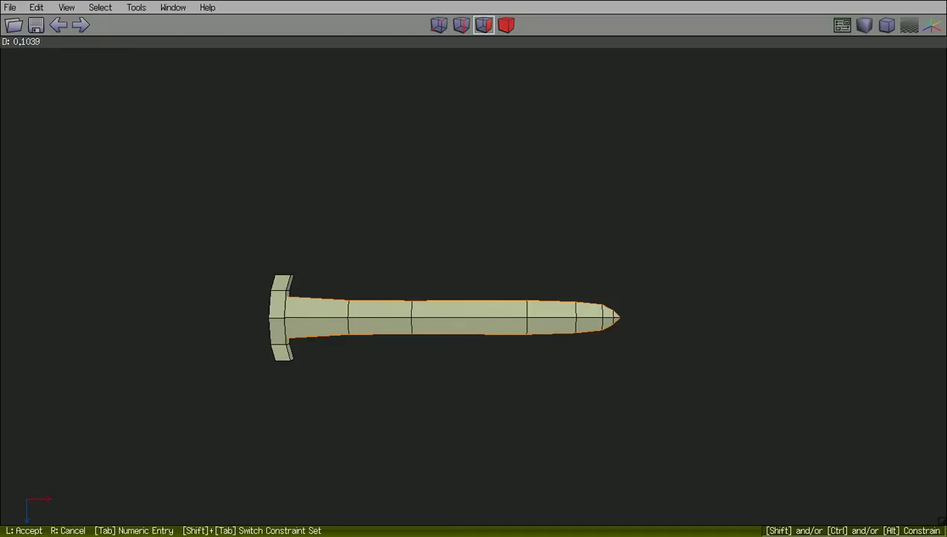
left_click(527, 185)
Extrude both guard end faces outward along their normals a second time.
right_click(526, 188)
left_click(516, 219)
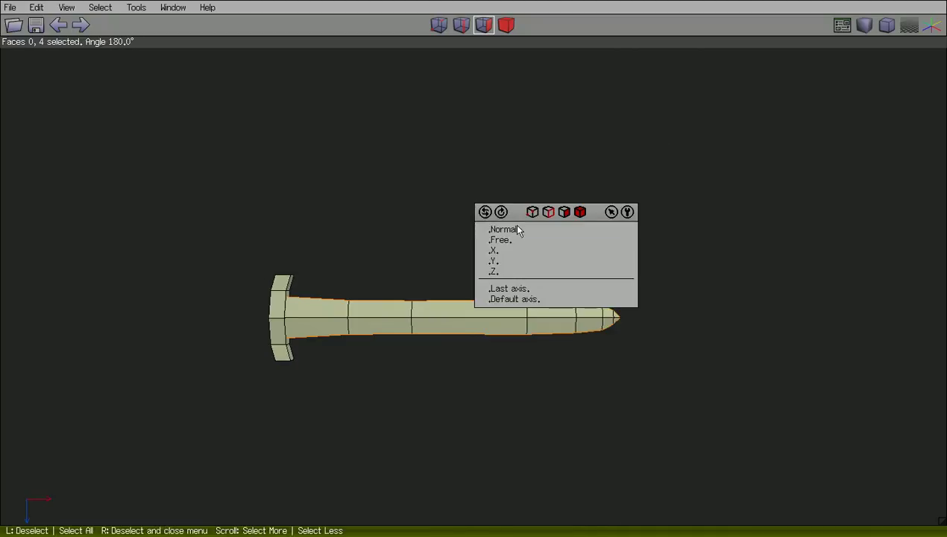
left_click(505, 229)
left_click(514, 226)
Move the newly extruded end faces about 0.17 along the X axis toward the blade tip to curve the guard further.
right_click(515, 226)
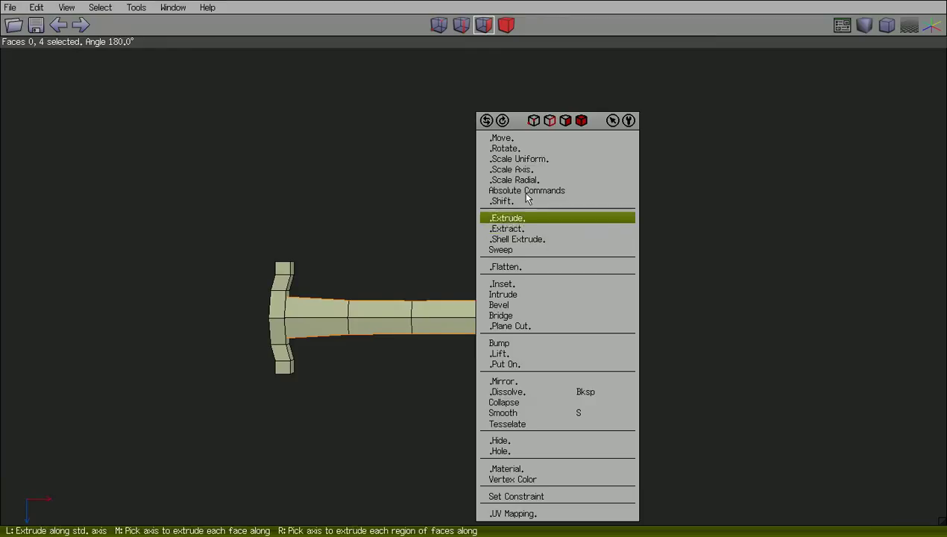
left_click(527, 136)
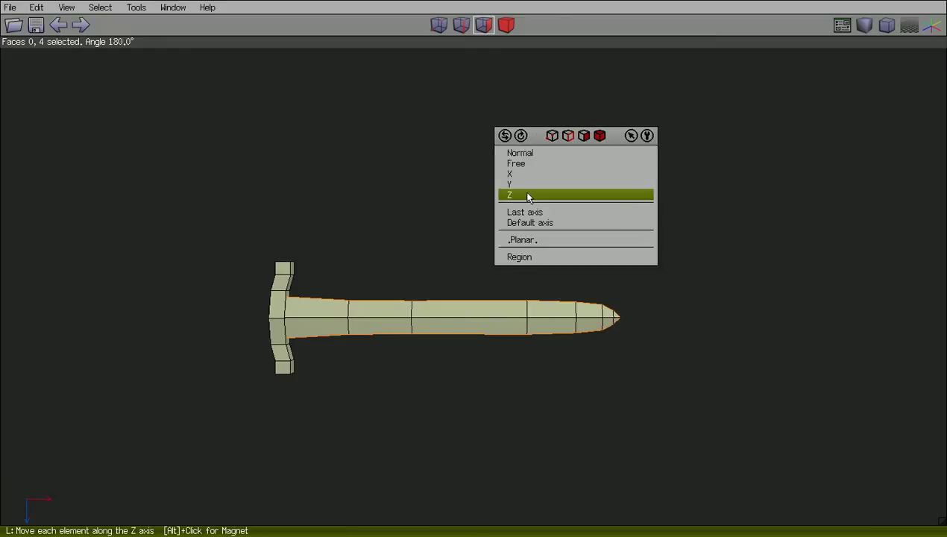
left_click(527, 184)
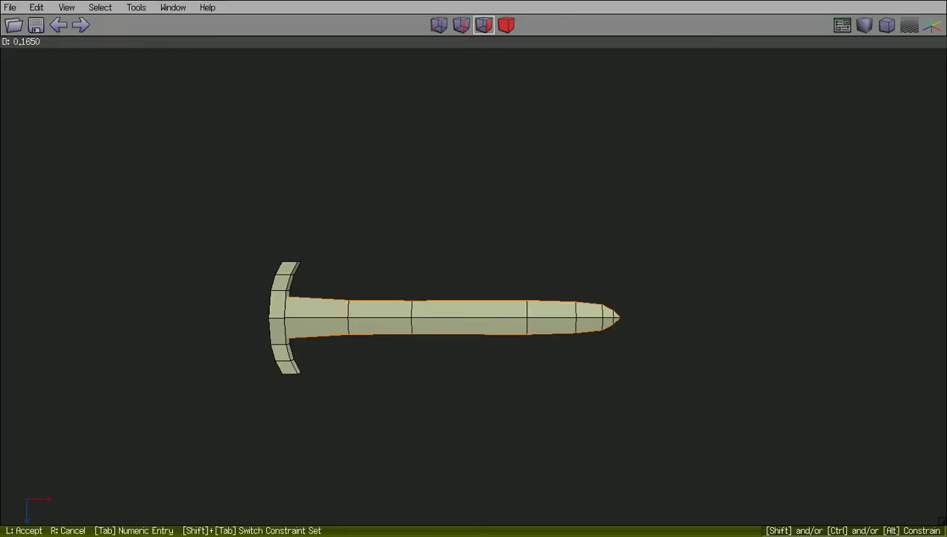
left_click(526, 176)
Scale the guard's two end faces down along the Y axis to taper its tips.
middle_click(526, 176)
scroll(526, 175, "up", 2)
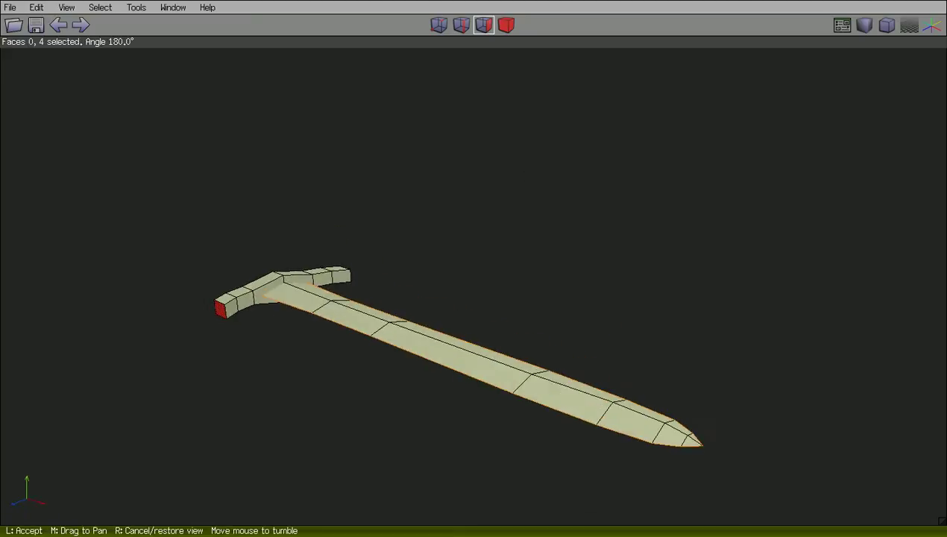
left_click(525, 174)
right_click(524, 172)
left_click(527, 169)
left_click(526, 191)
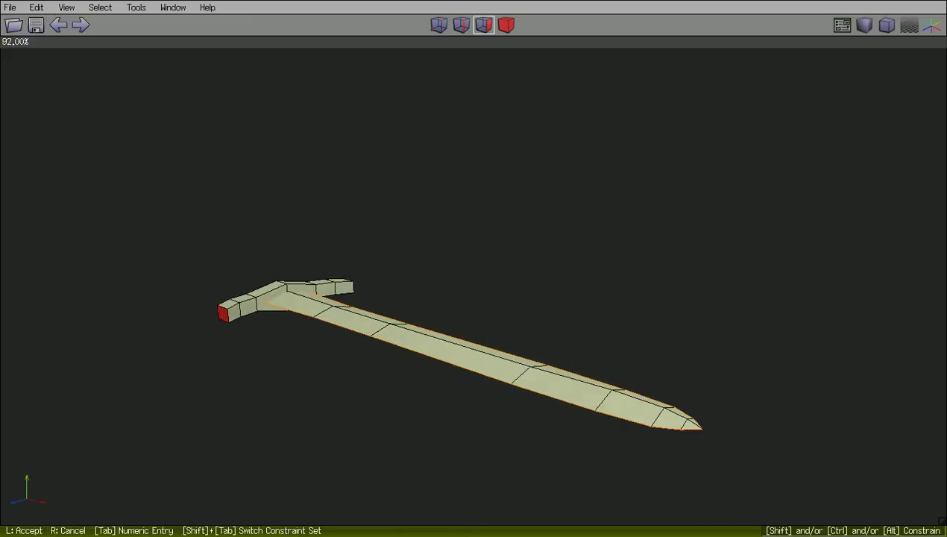
left_click(526, 191)
Clear the selection and examine the guard's shape and its join with the blade from several angles.
left_click(439, 26)
key("space")
middle_click(353, 194)
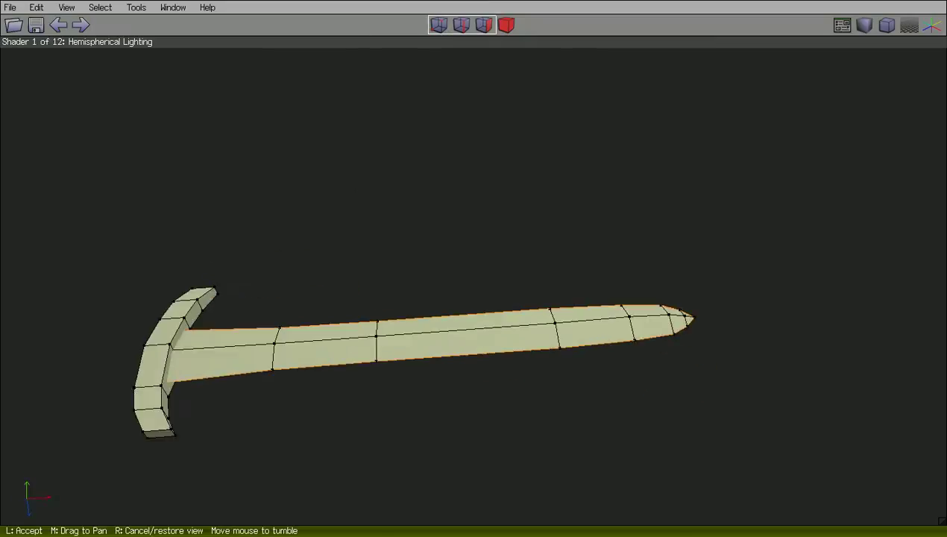
left_click(478, 131)
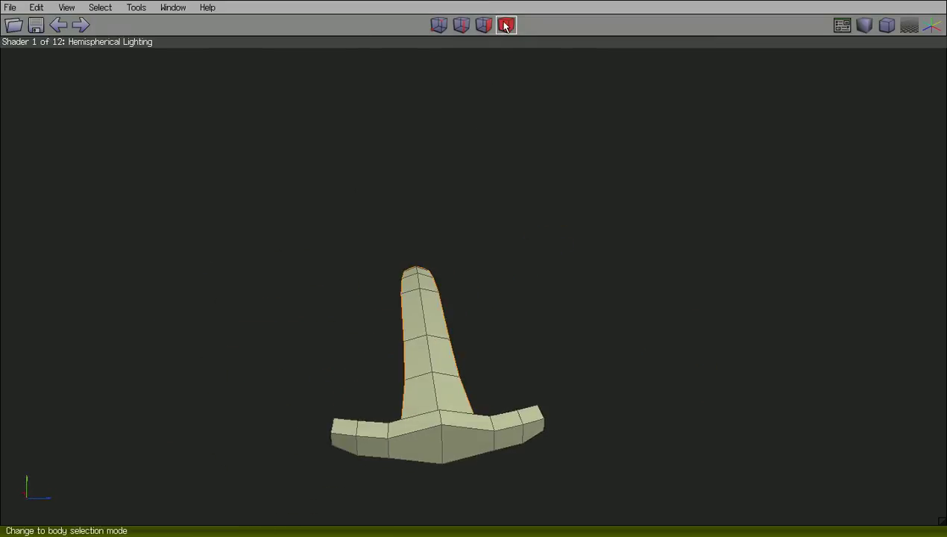
left_click(460, 23)
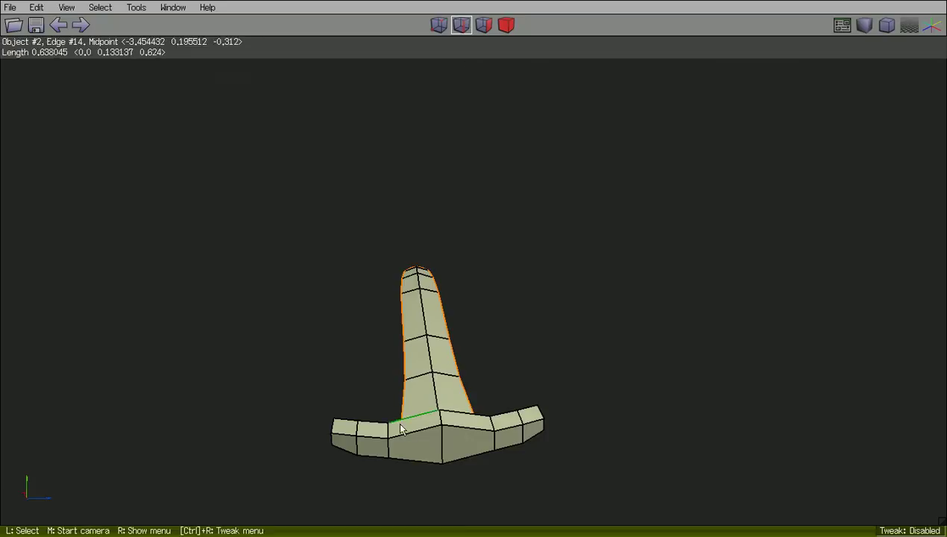
middle_click(463, 394)
key("3")
left_click(381, 477)
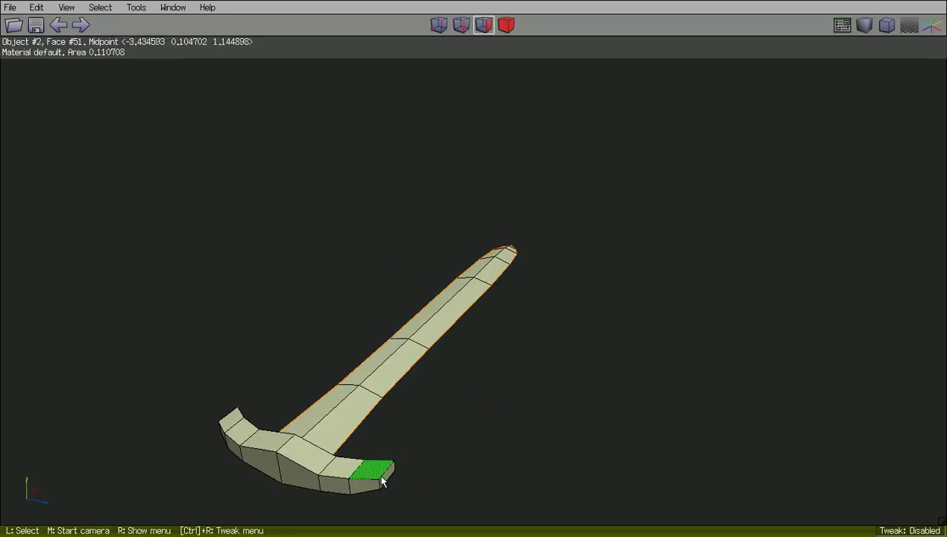
middle_click(283, 466)
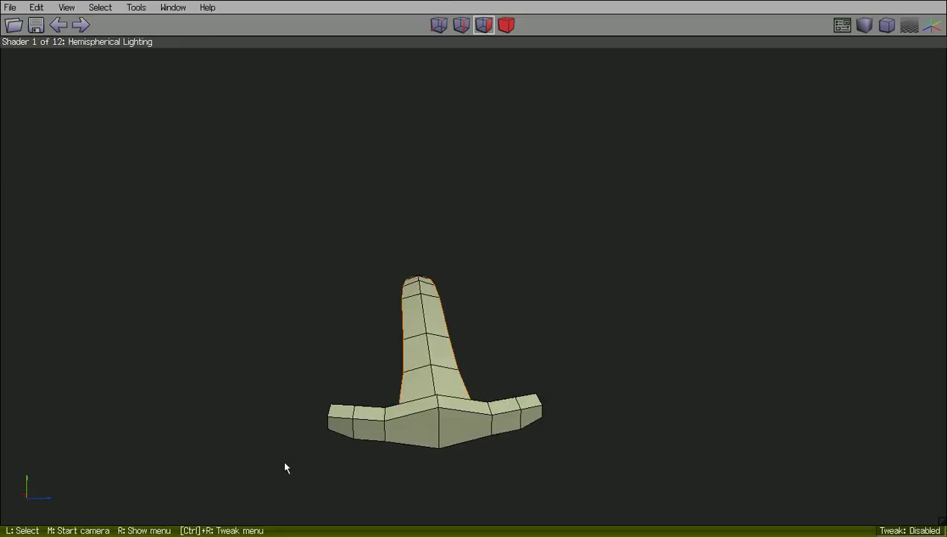
Create a new cube for the handle and select it as a whole body.
right_click(468, 347)
left_click(478, 159)
left_click(453, 307)
left_click(505, 31)
middle_click(468, 150)
left_click(467, 150)
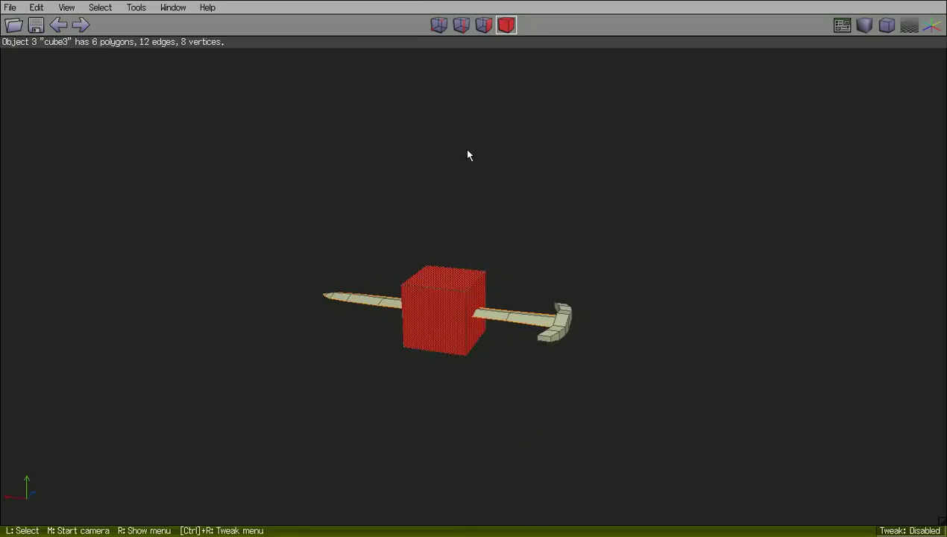
Scale the new cube down uniformly to roughly a third of its size.
right_click(468, 150)
left_click(477, 193)
right_click(363, 151)
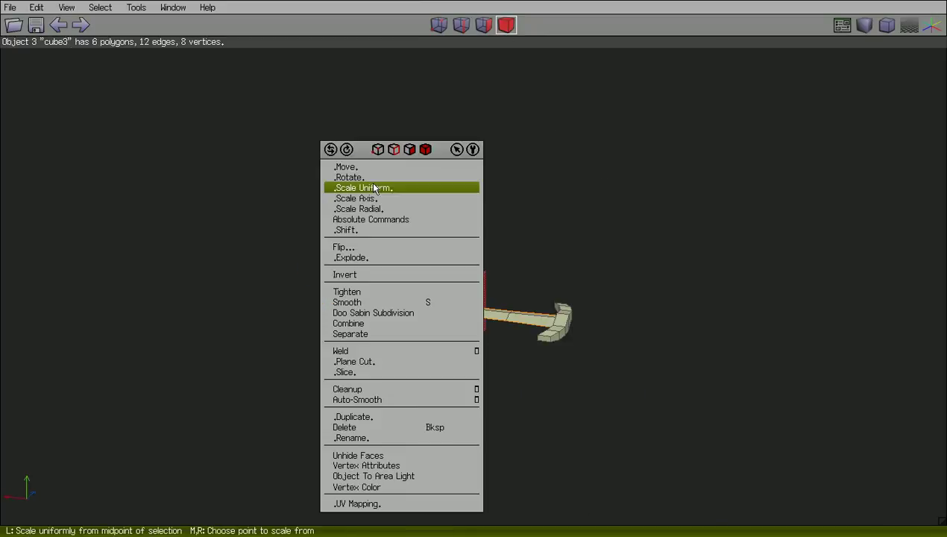
left_click(373, 188)
left_click(371, 185)
Move the small cube along the X axis to the guard's rear side, opposite the blade.
right_click(369, 179)
left_click(363, 174)
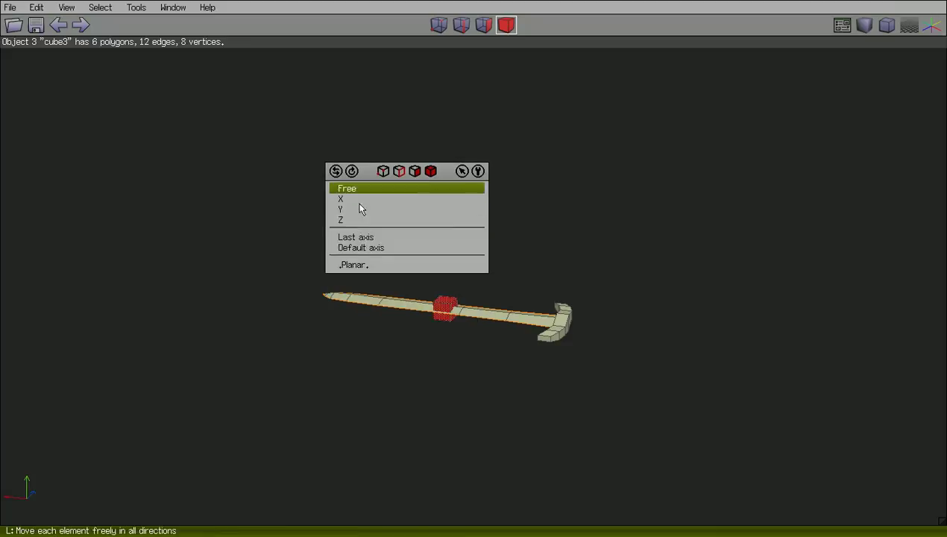
left_click(355, 201)
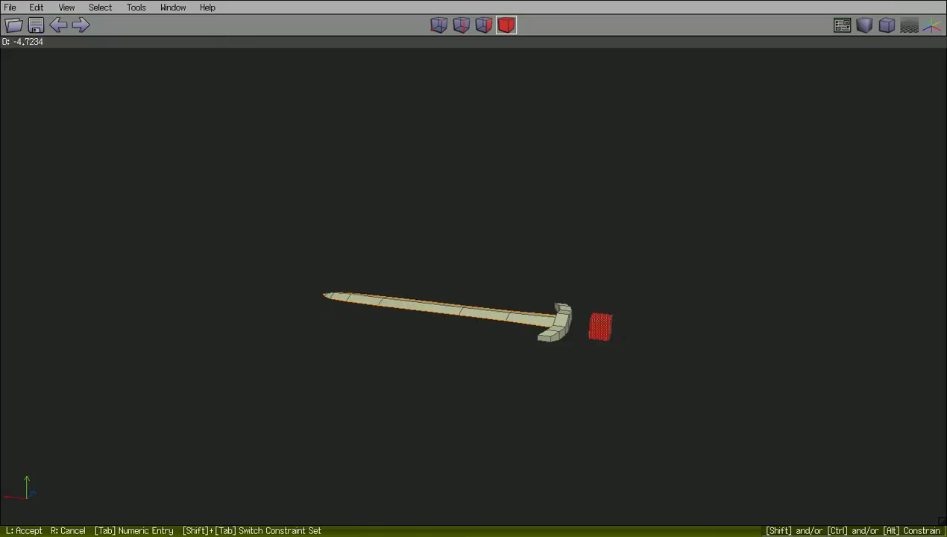
left_click(575, 371)
Scale the cube down uniformly to a little under half its size so it is smaller than the guard's rear face.
middle_click(575, 370)
scroll(575, 371, "up", 7)
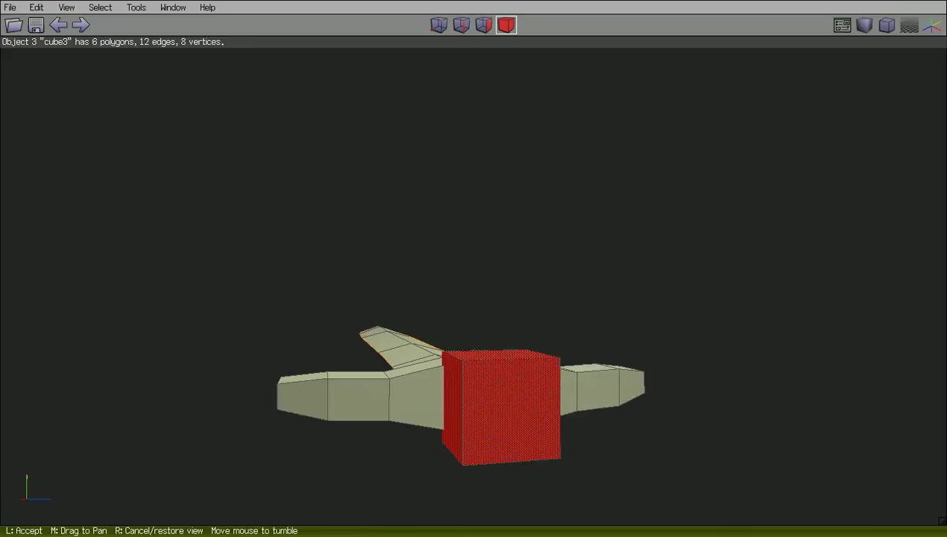
left_click(575, 370)
right_click(575, 369)
left_click(604, 198)
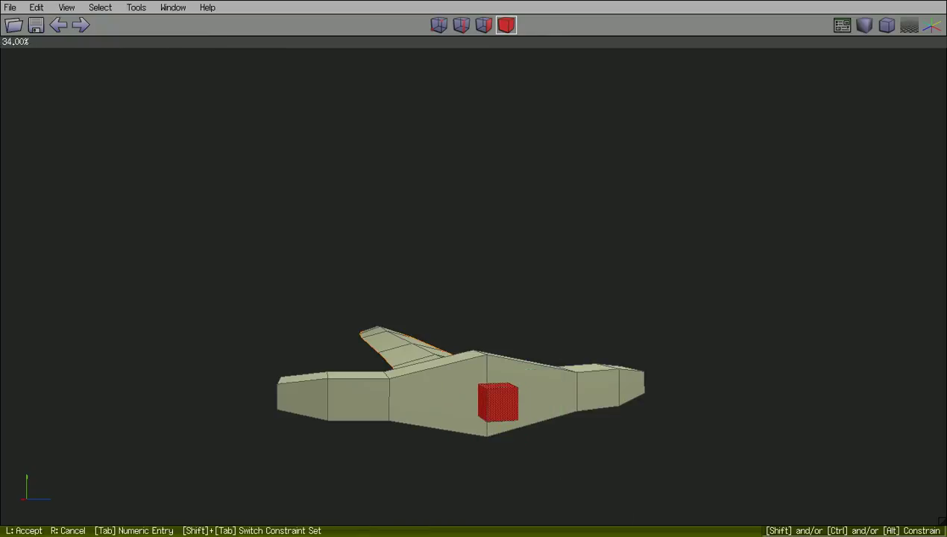
left_click(605, 198)
right_click(605, 198)
left_click(605, 198)
left_click(605, 199)
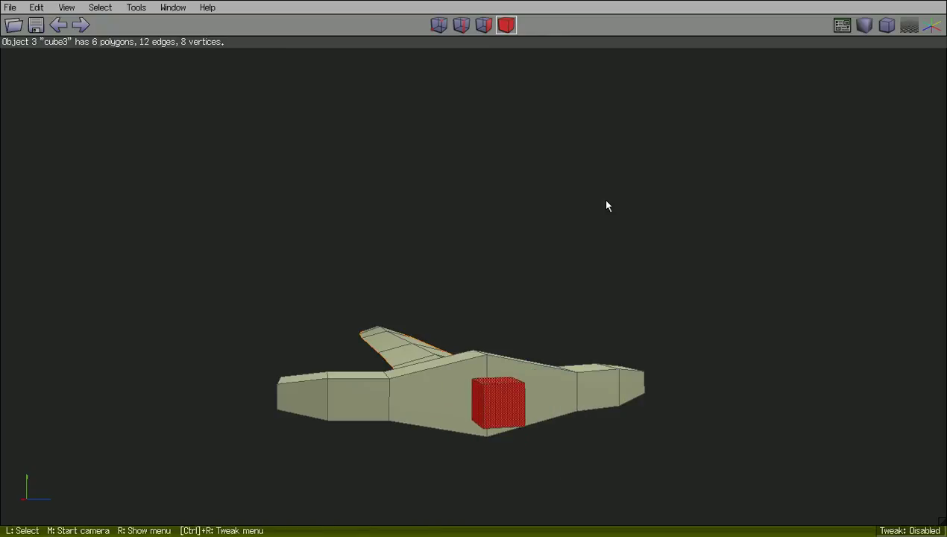
Select the small cube's guard-side face plus similar faces and smooth them to turn the cube into an eight-sided prism.
middle_click(605, 201)
left_click(589, 52)
left_click(486, 27)
key("space")
middle_click(712, 262)
left_click(713, 263)
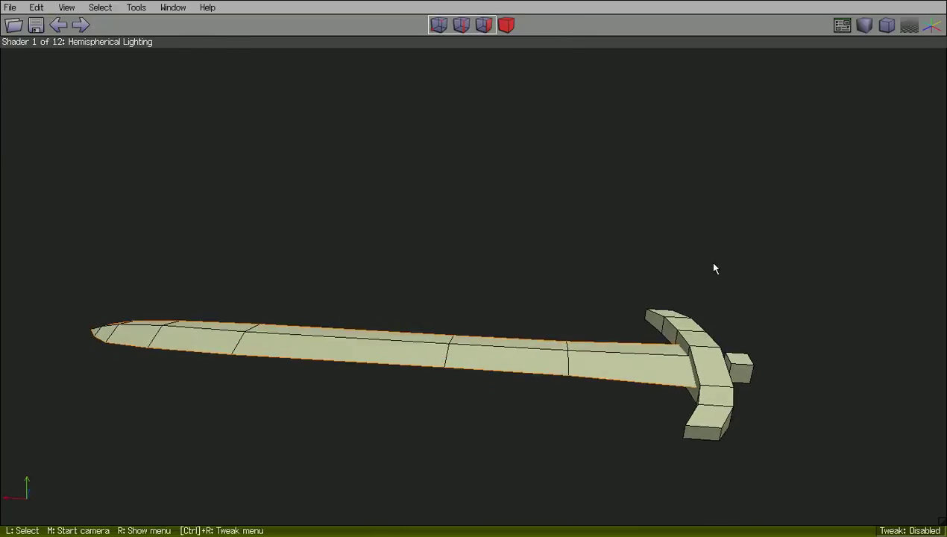
left_click(726, 375)
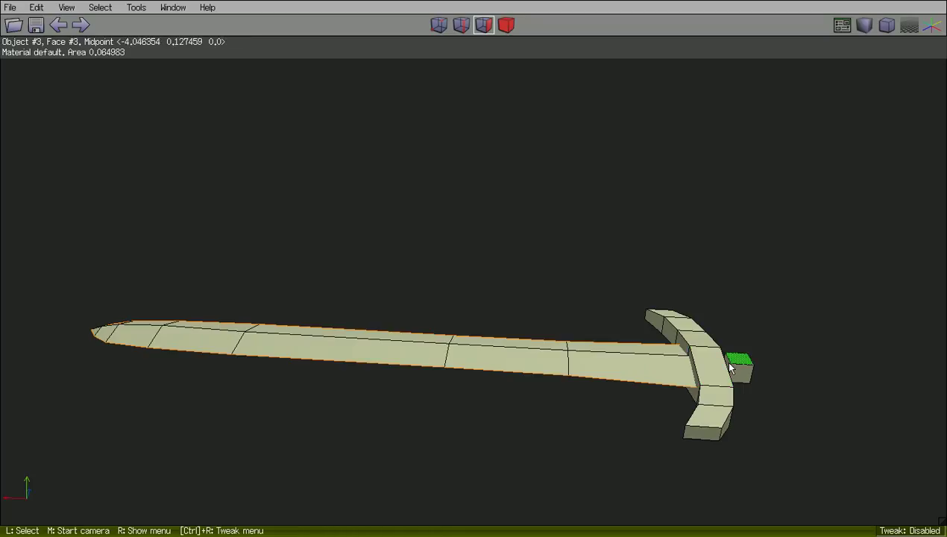
middle_click(738, 359)
left_click(738, 359)
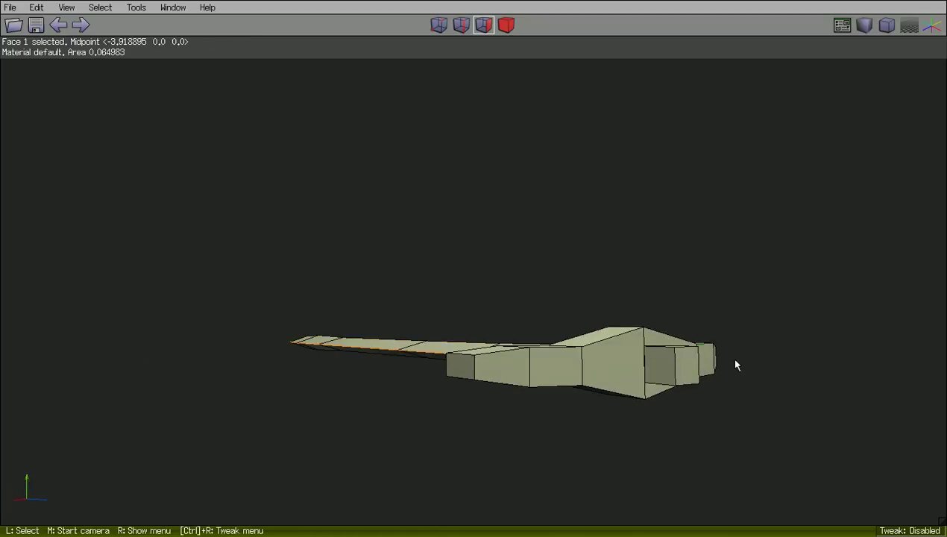
key("i")
key("s")
middle_click(710, 354)
left_click(605, 213)
Stretch the whole prism along the X axis to roughly four times its length to make the handle.
left_click(507, 27)
middle_click(506, 224)
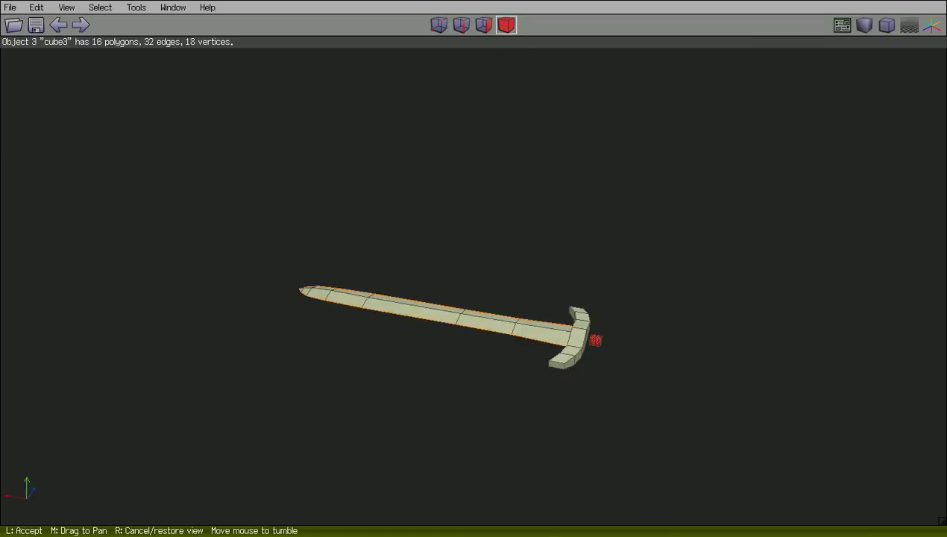
left_click(505, 223)
right_click(506, 223)
left_click(507, 209)
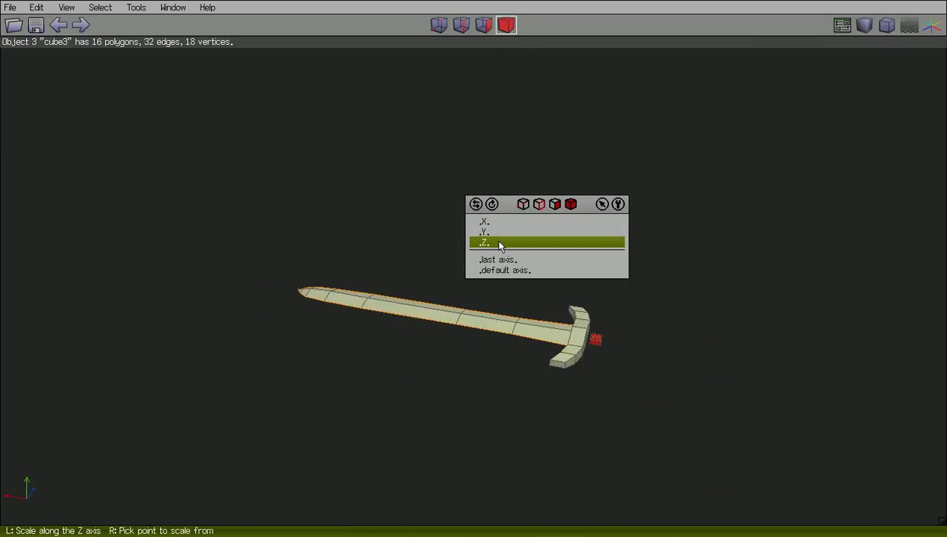
left_click(504, 222)
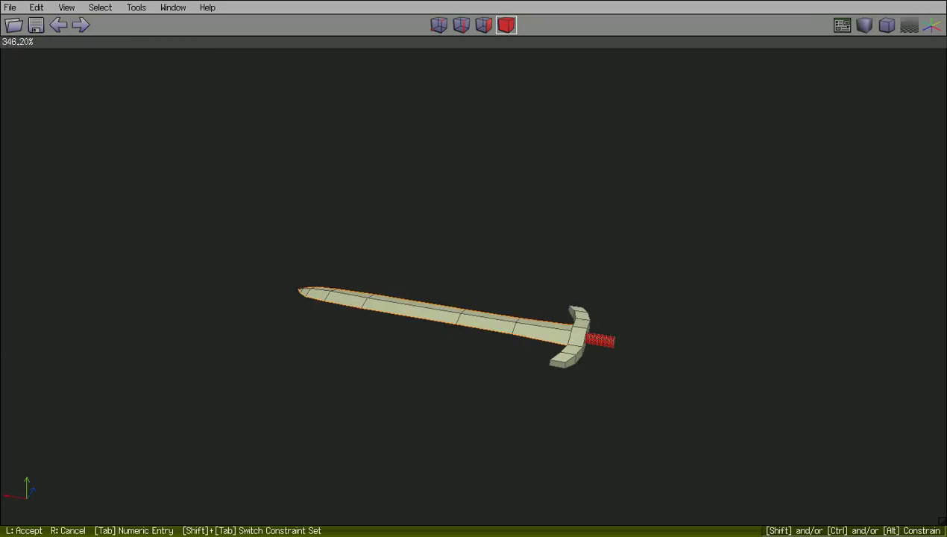
left_click(506, 224)
right_click(505, 224)
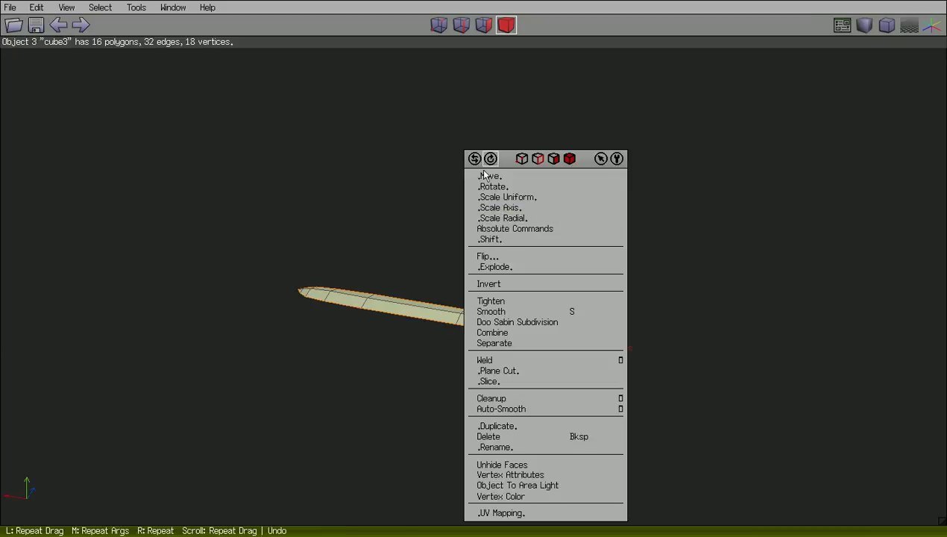
scroll(486, 160, "up", 1)
left_click(390, 160)
key("ctrl+z")
right_click(410, 197)
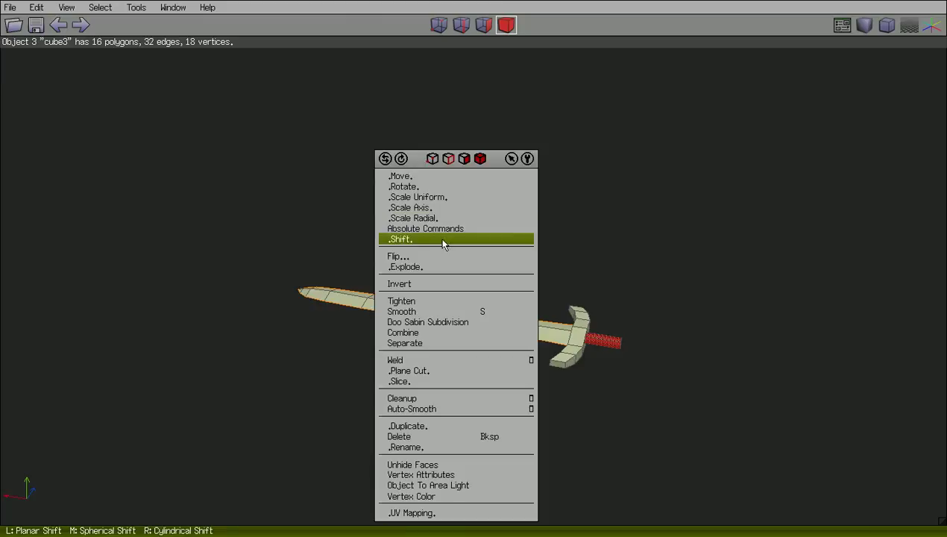
left_click(423, 178)
left_click(421, 215)
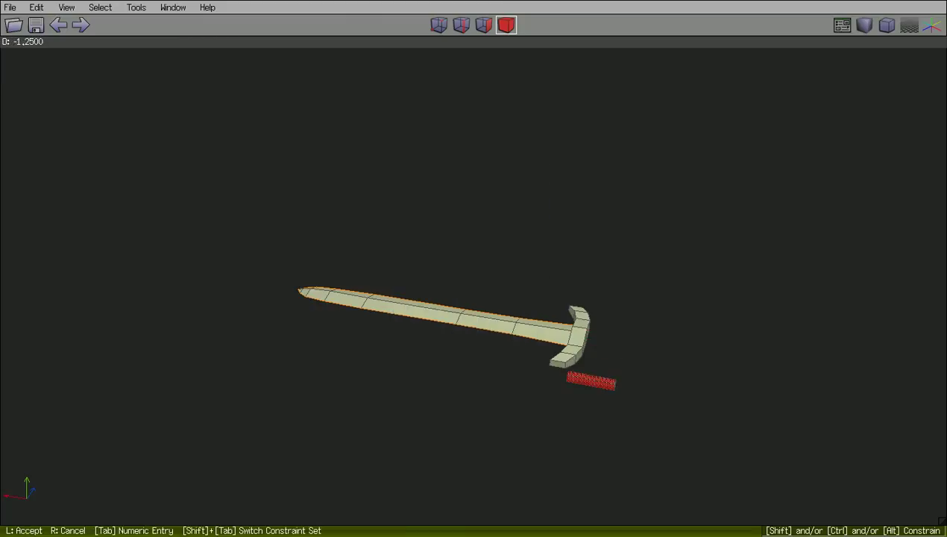
right_click(423, 217)
Move the handle along the X axis so its front end meets the guard's rear face.
right_click(422, 218)
left_click(418, 180)
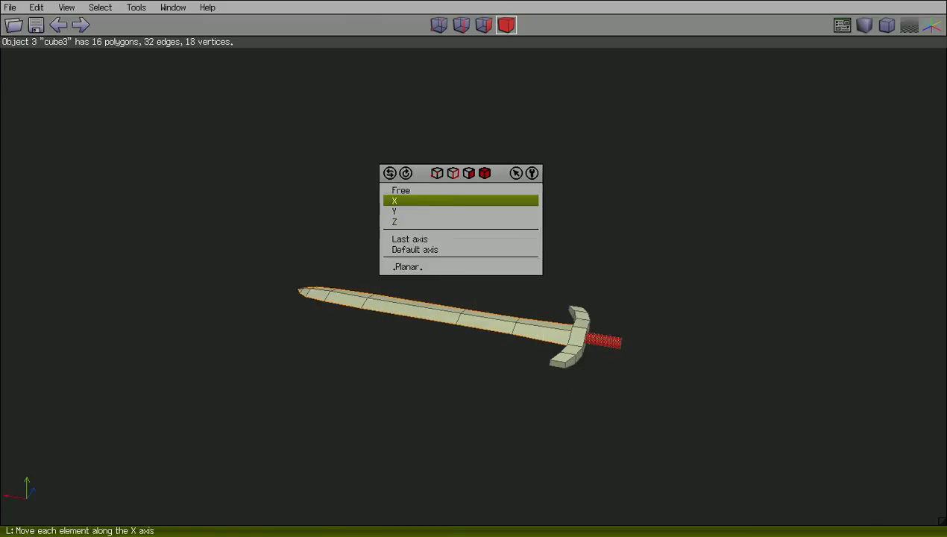
left_click(428, 201)
left_click(471, 237)
Scale the handle along the X axis to about 88% to shorten it slightly.
middle_click(471, 237)
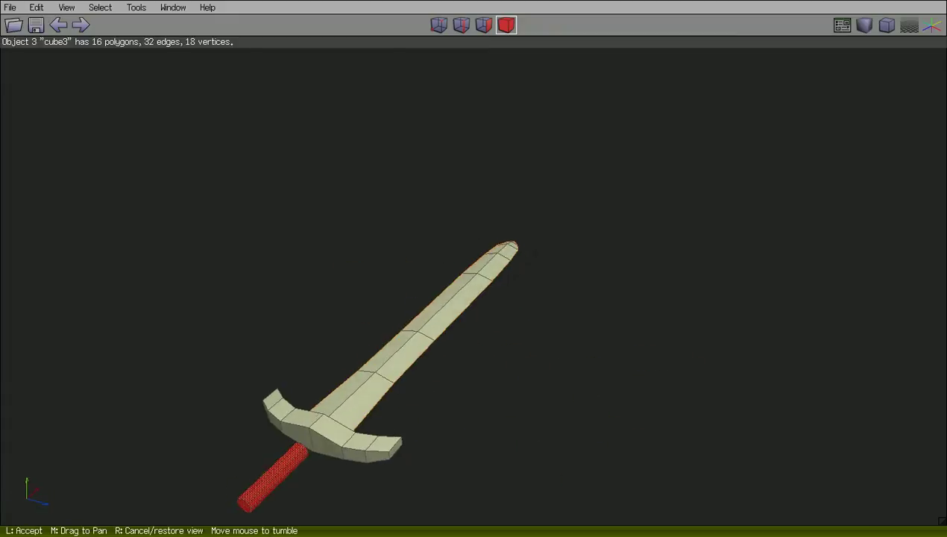
scroll(472, 243, "up", 5)
left_click(467, 245)
right_click(429, 318)
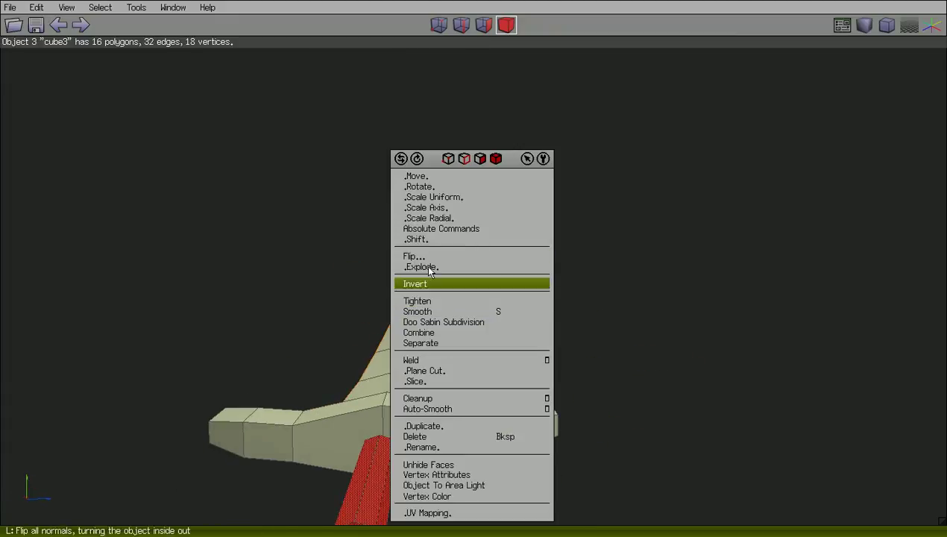
left_click(429, 208)
left_click(421, 221)
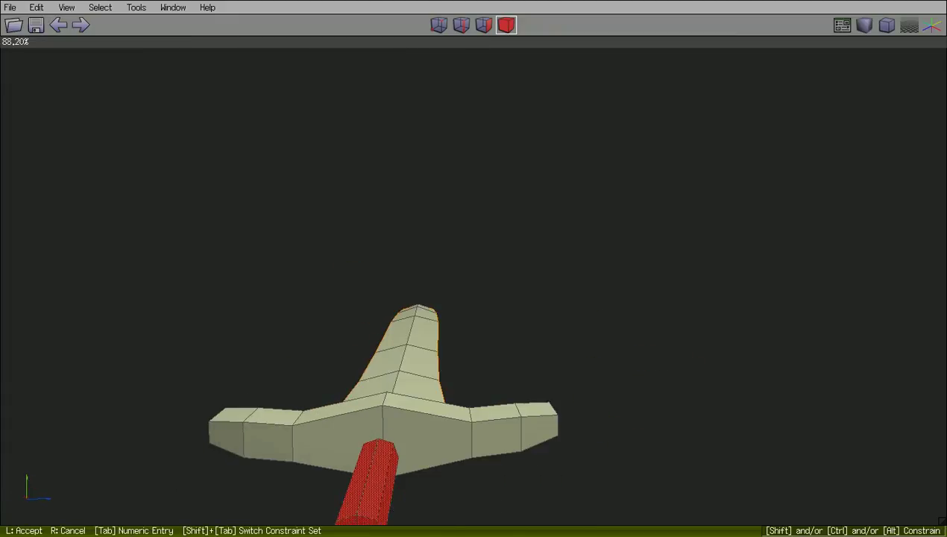
left_click(421, 222)
Move the handle about 0.38 along the X axis toward the guard so its front end sits in the rear face.
right_click(421, 216)
left_click(424, 178)
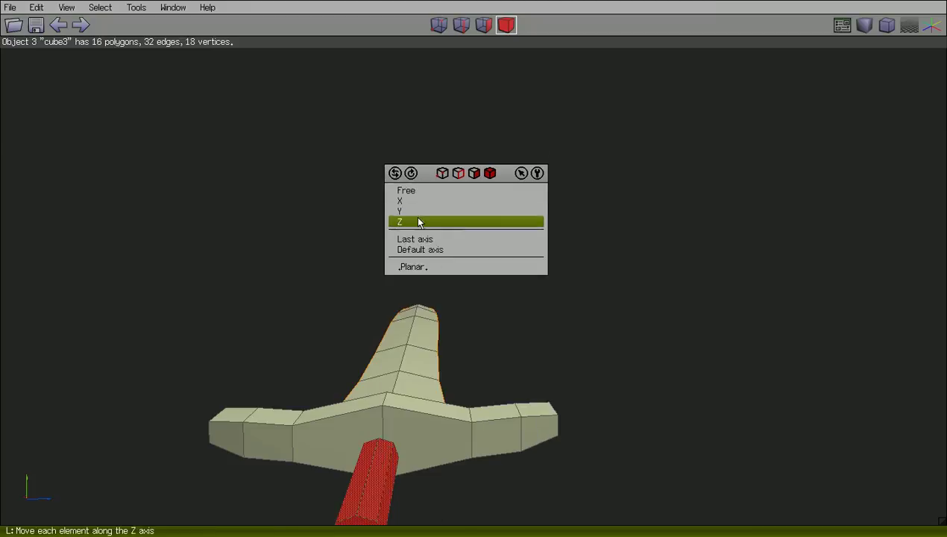
left_click(421, 202)
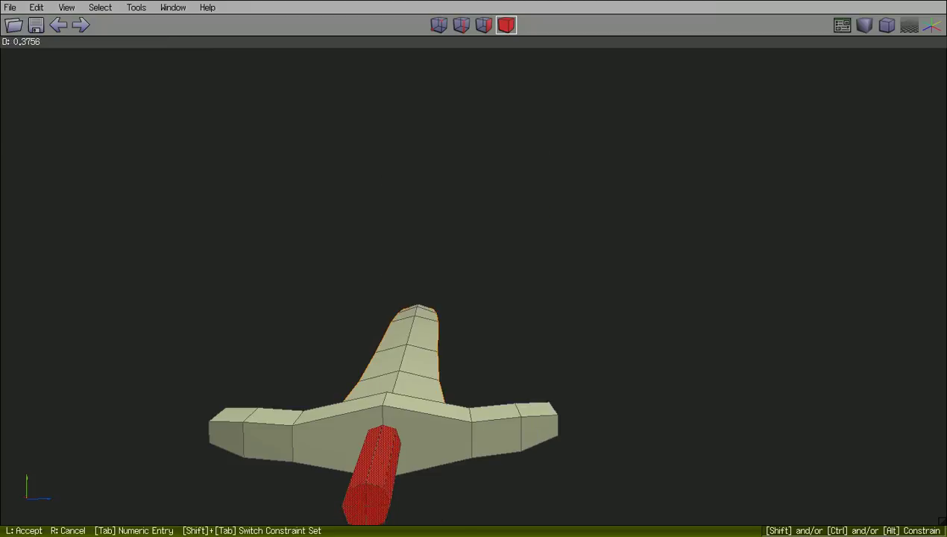
left_click(421, 205)
Duplicate the handle and place the copy along the X axis, extending past the handle's free end.
middle_click(531, 285)
left_click(526, 285)
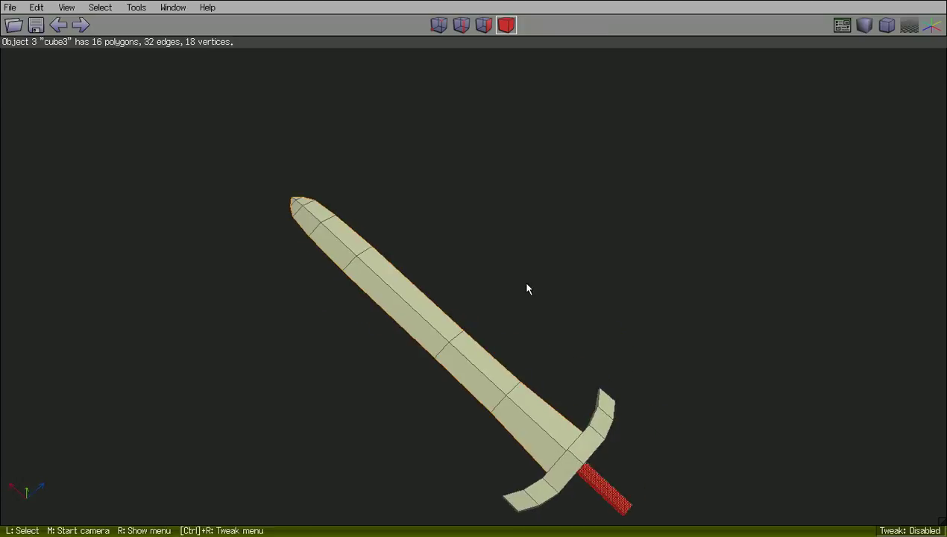
middle_click_drag(526, 285, 495, 261)
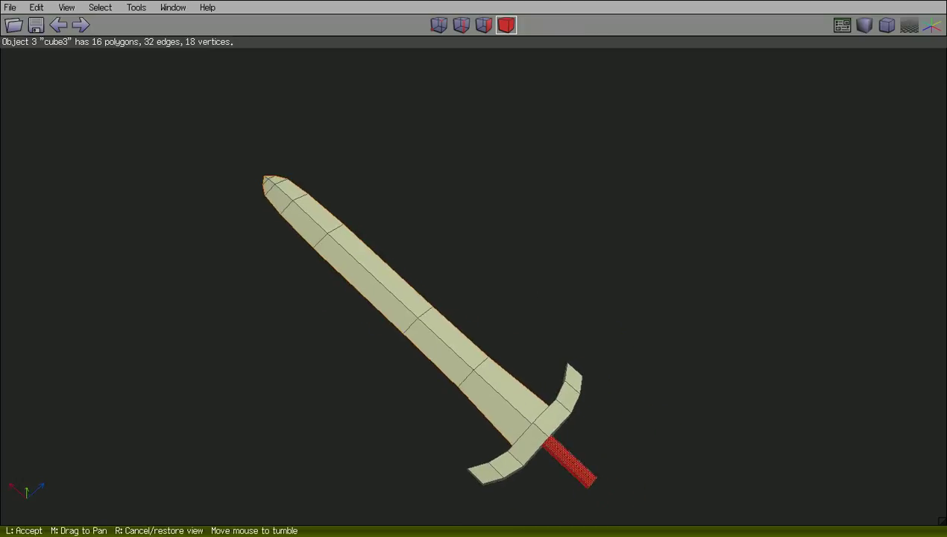
middle_click(529, 375)
left_click(529, 374)
left_click(547, 472)
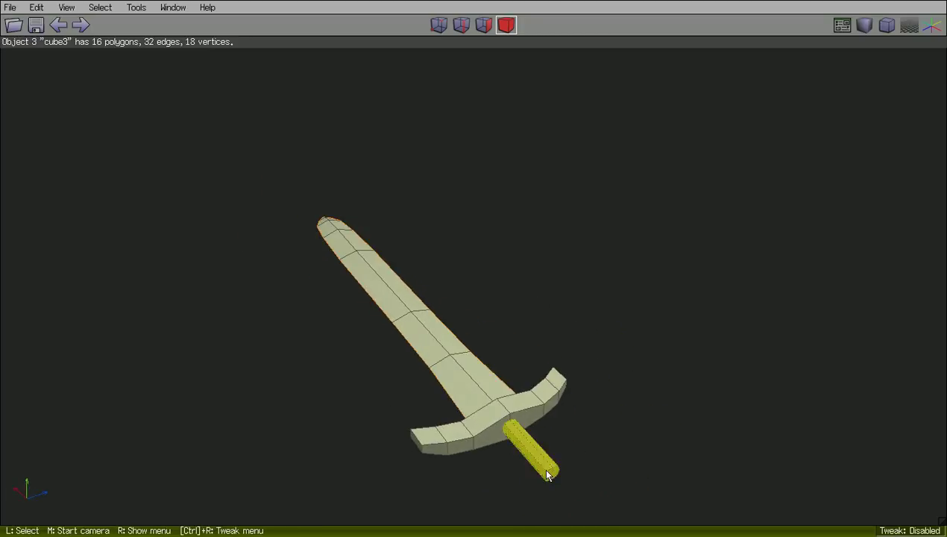
right_click(546, 473)
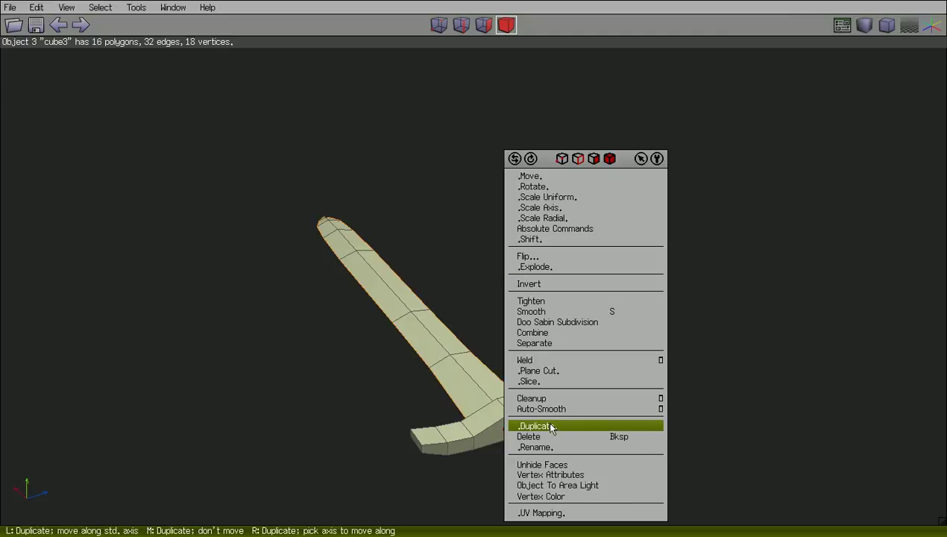
left_click(551, 426)
left_click(545, 452)
left_click(545, 459)
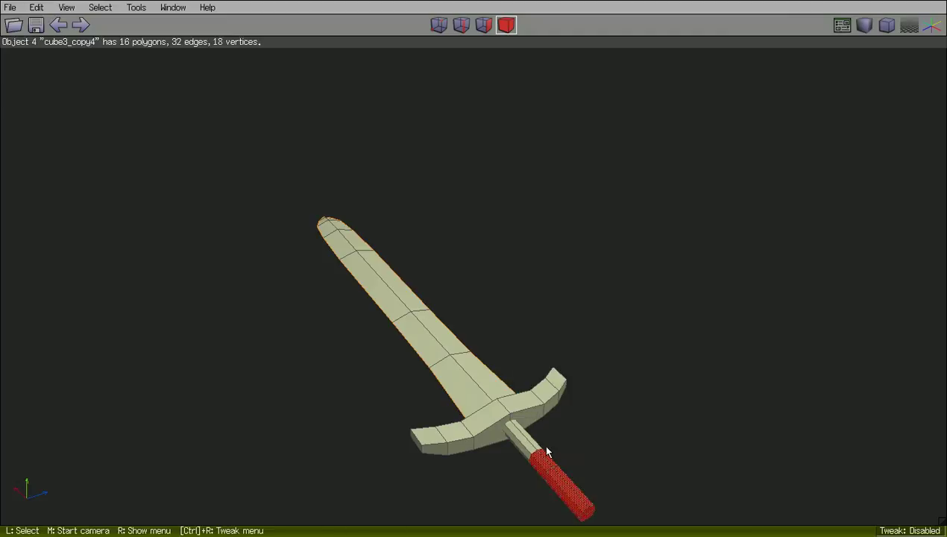
Scale the duplicate along the X axis to about 28% to make a short pommel piece.
right_click(545, 455)
left_click(550, 209)
left_click(544, 223)
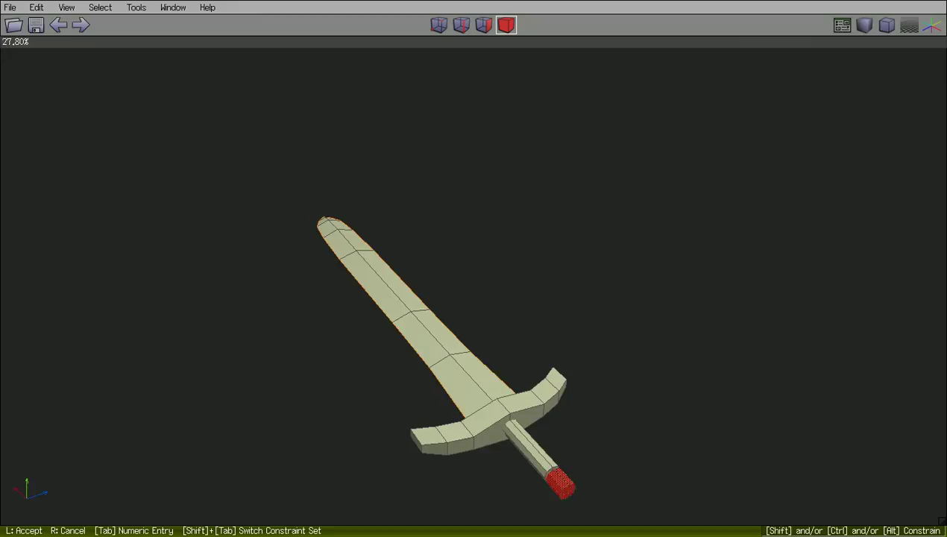
left_click(545, 223)
Move the pommel piece about 0.13 along the X axis onto the free end of the handle.
right_click(542, 222)
left_click(535, 176)
left_click(528, 200)
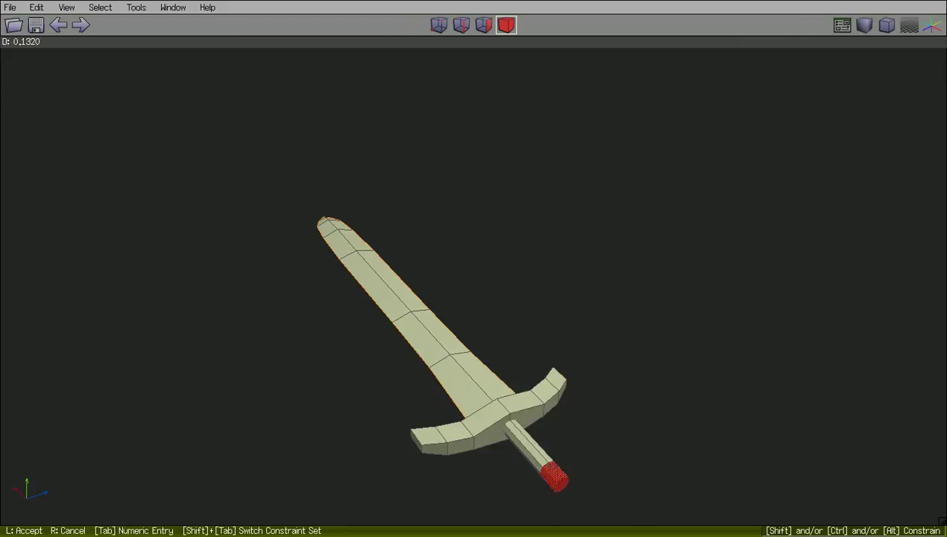
left_click(510, 202)
Nudge the pommel piece slightly along the X axis to fine-tune its overlap with the handle's end.
middle_click(435, 226)
left_click(436, 226)
middle_click(435, 226)
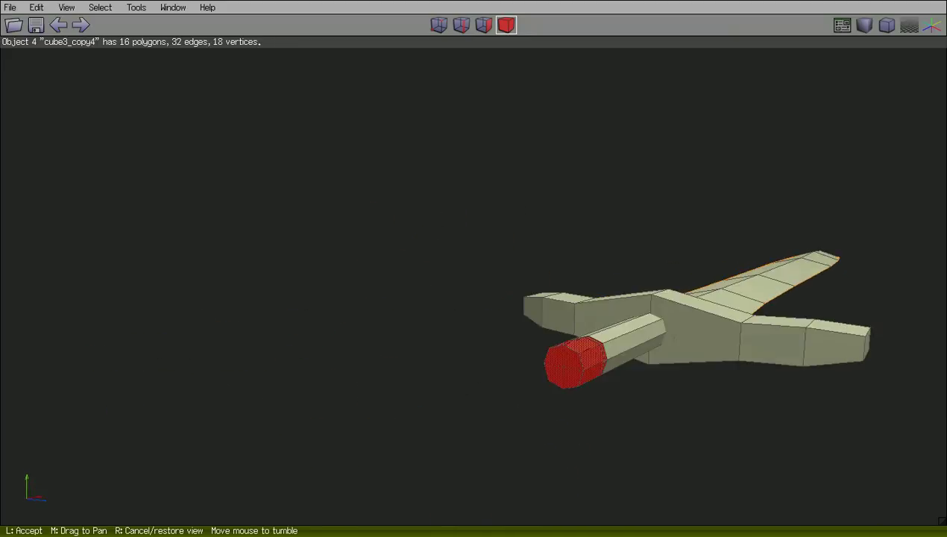
left_click(389, 175)
middle_click(467, 173)
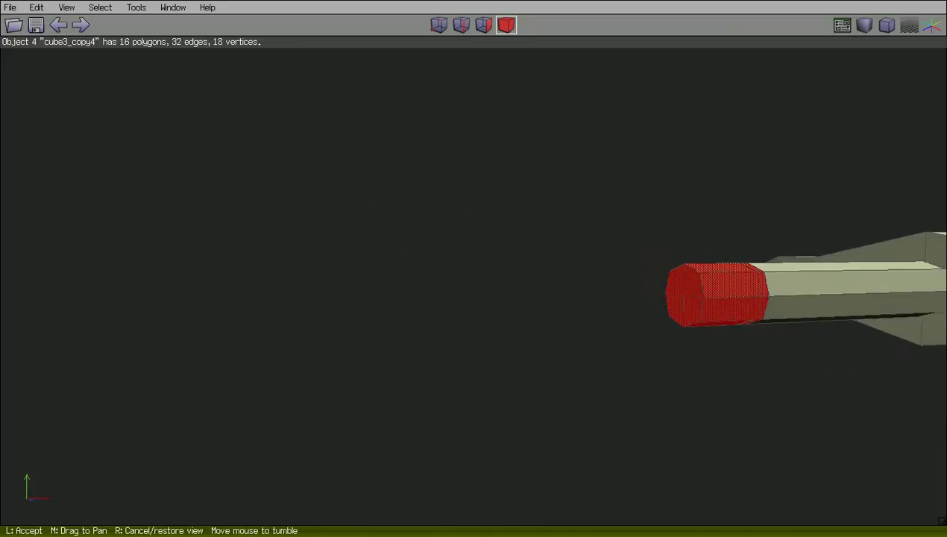
left_click(506, 31)
left_click(462, 28)
middle_click(632, 193)
left_click(632, 193)
scroll(632, 195, "up", 2)
left_click(505, 32)
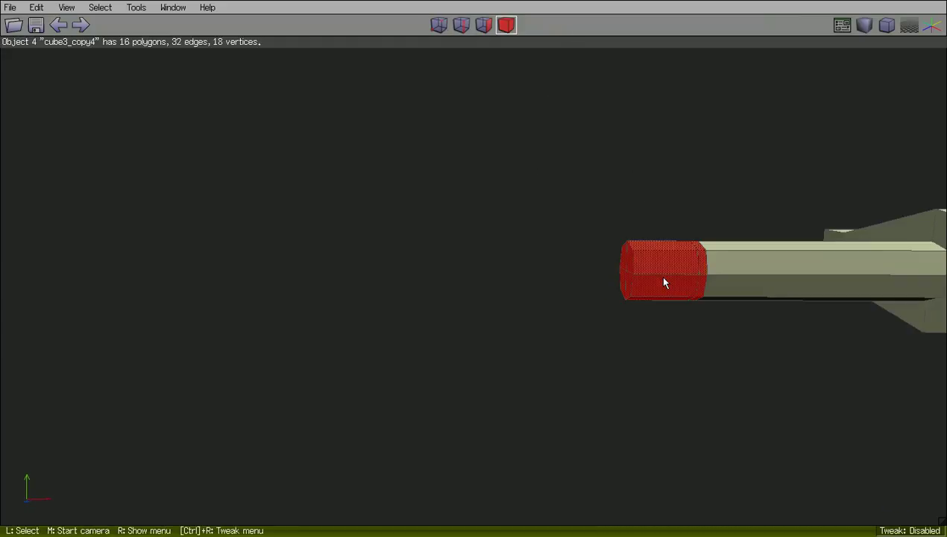
right_click(660, 275)
left_click(659, 176)
left_click(657, 201)
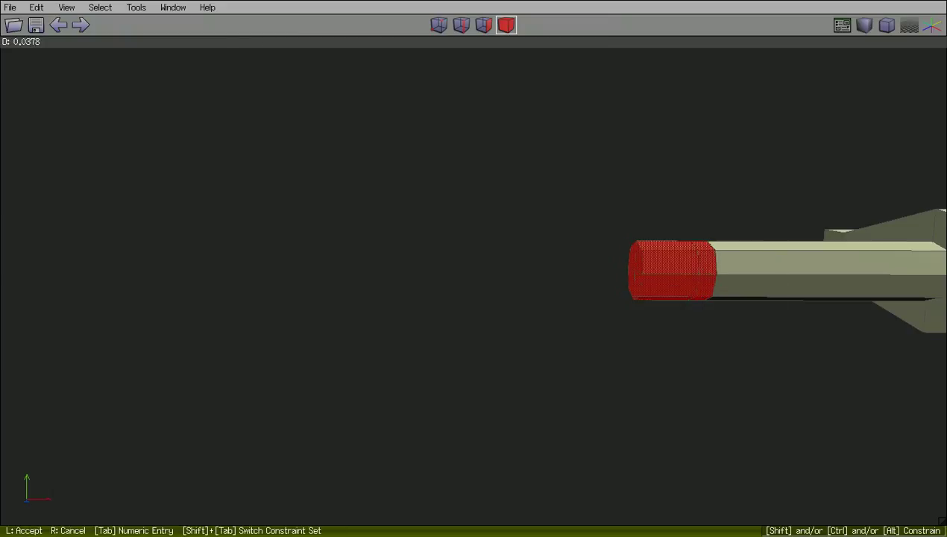
left_click(658, 202)
Pull the centre vertex of the pommel's end face outward along the X axis by about 0.14 to form a point.
left_click(561, 34)
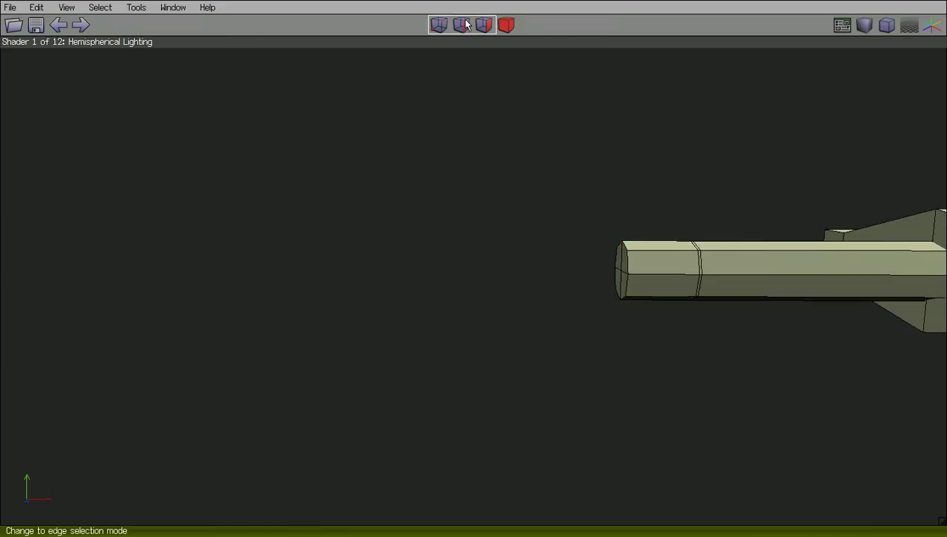
left_click(462, 26)
middle_click(571, 167)
left_click(571, 167)
left_click(440, 27)
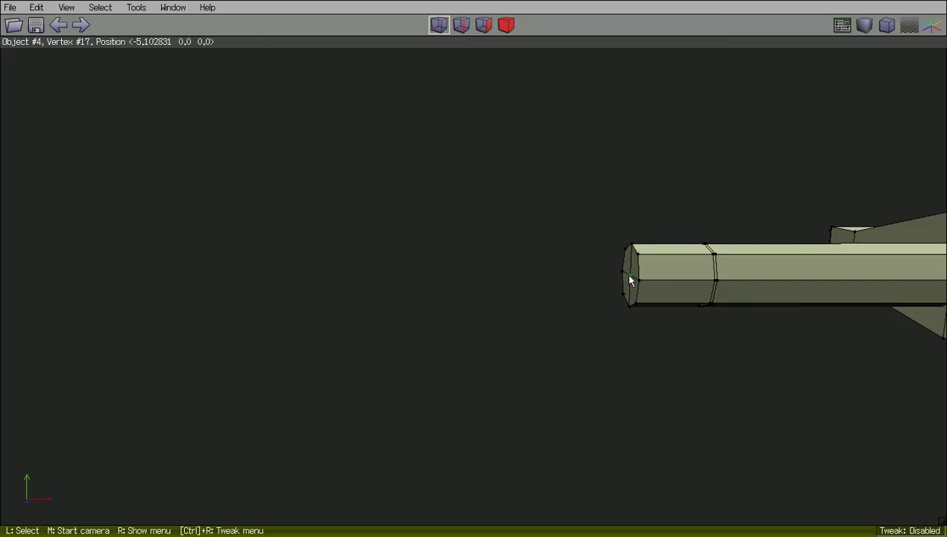
left_click(627, 278)
right_click(627, 278)
left_click(630, 237)
left_click(614, 274)
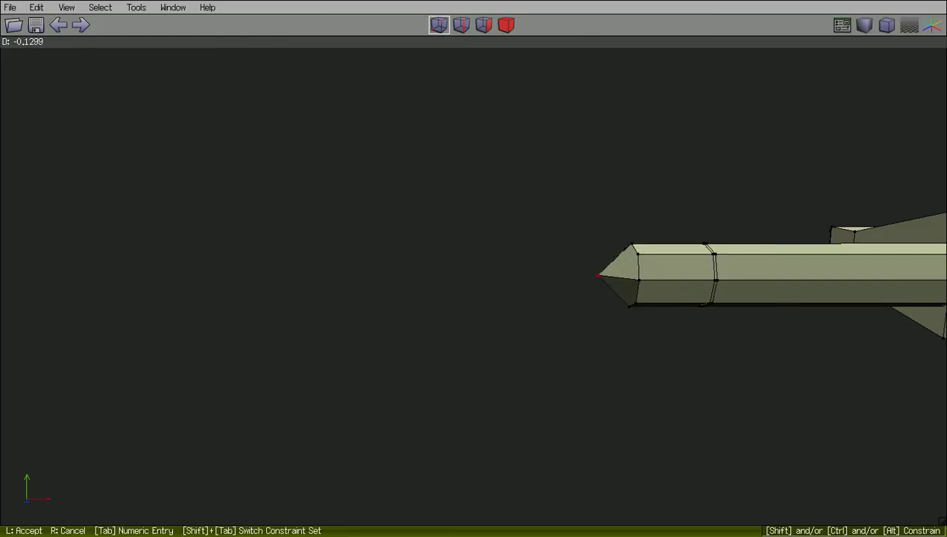
left_click(661, 253)
left_click_drag(496, 191, 650, 380)
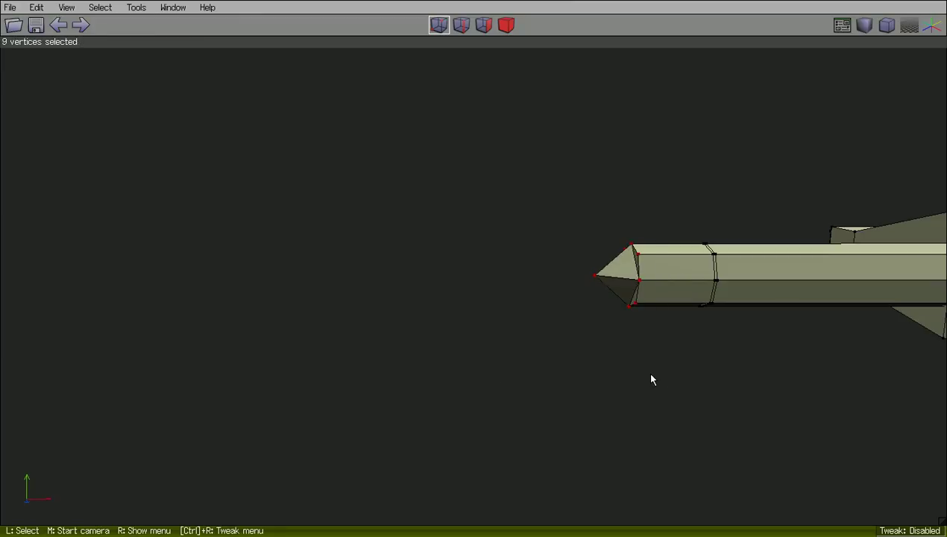
key("space")
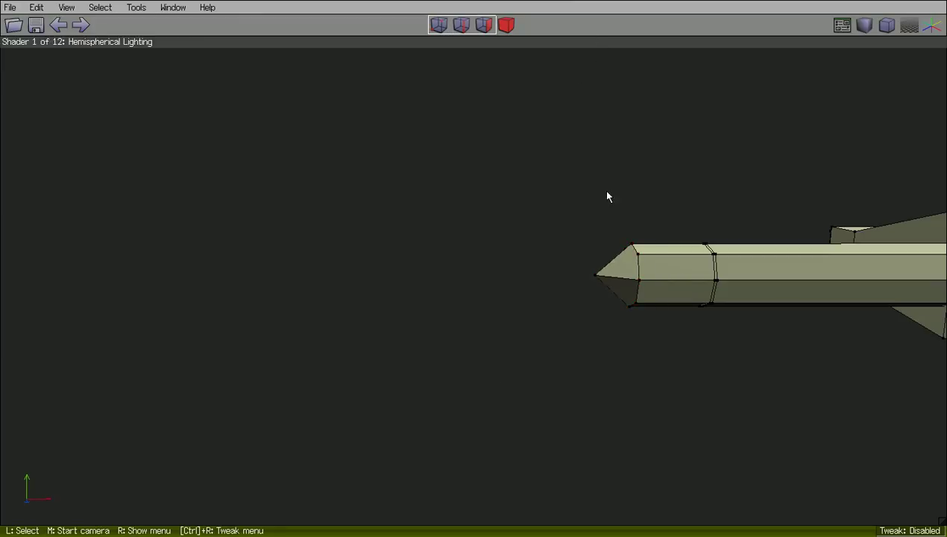
left_click(430, 26)
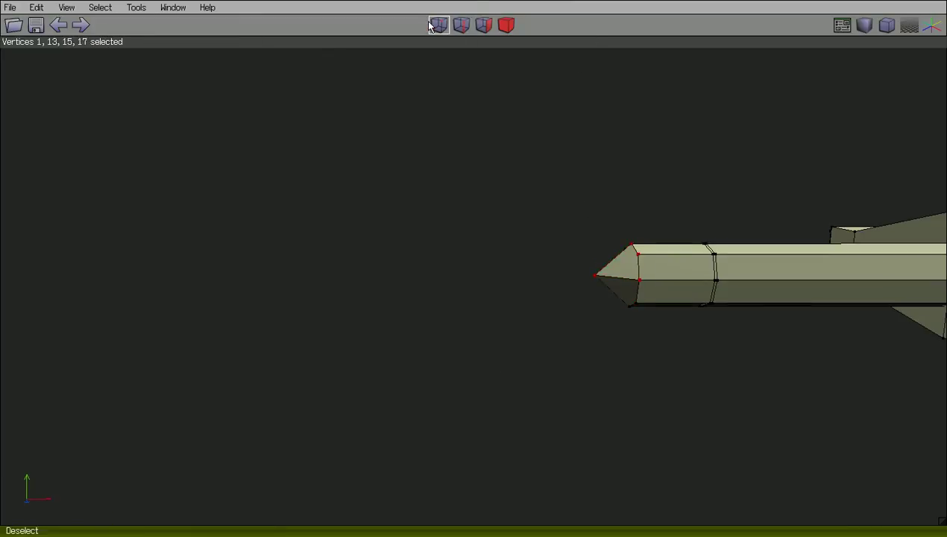
key("space")
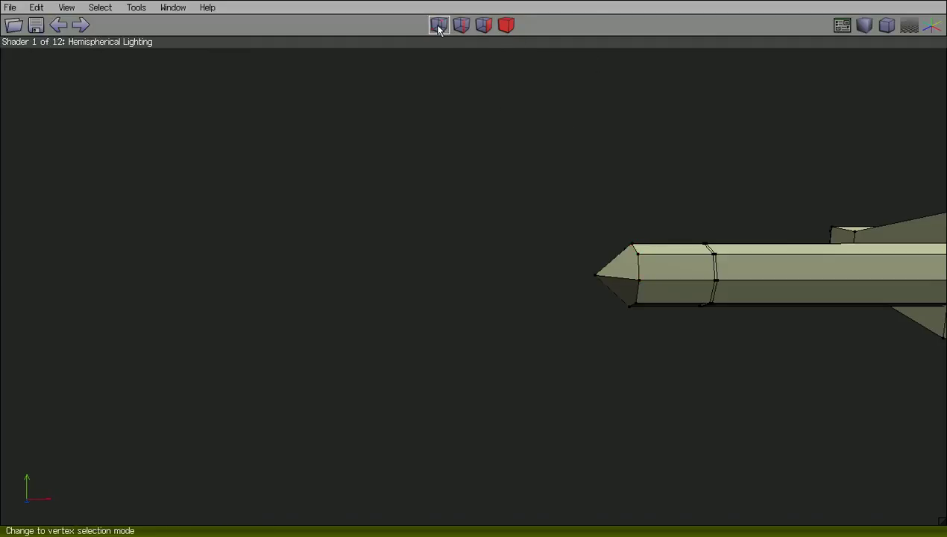
middle_click(619, 295)
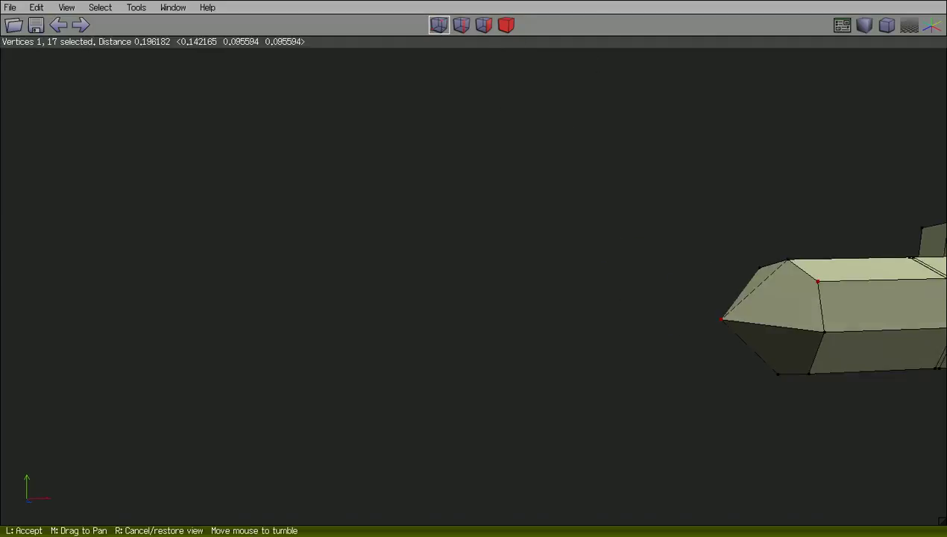
left_click(732, 342)
left_click(724, 332)
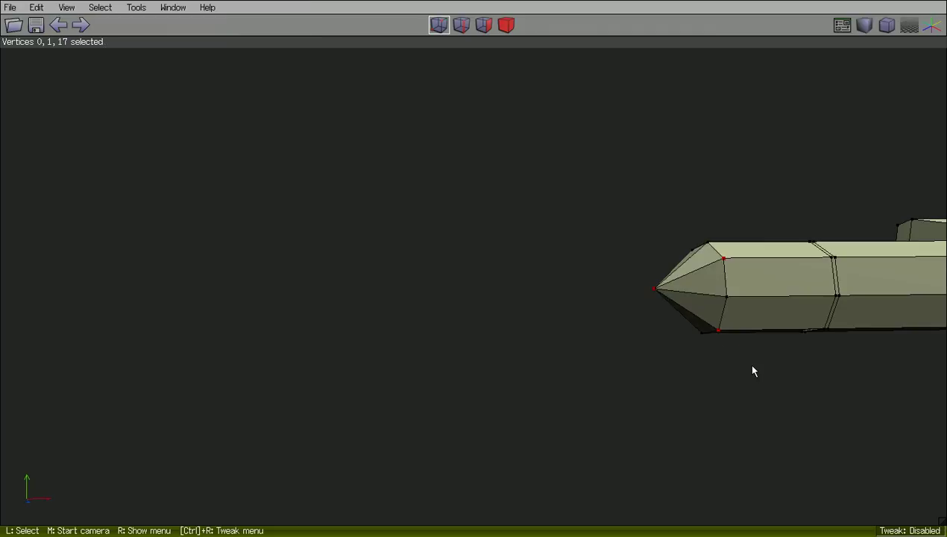
middle_click(751, 368)
left_click(752, 370)
middle_click(750, 369)
middle_click_drag(750, 369, 618, 319)
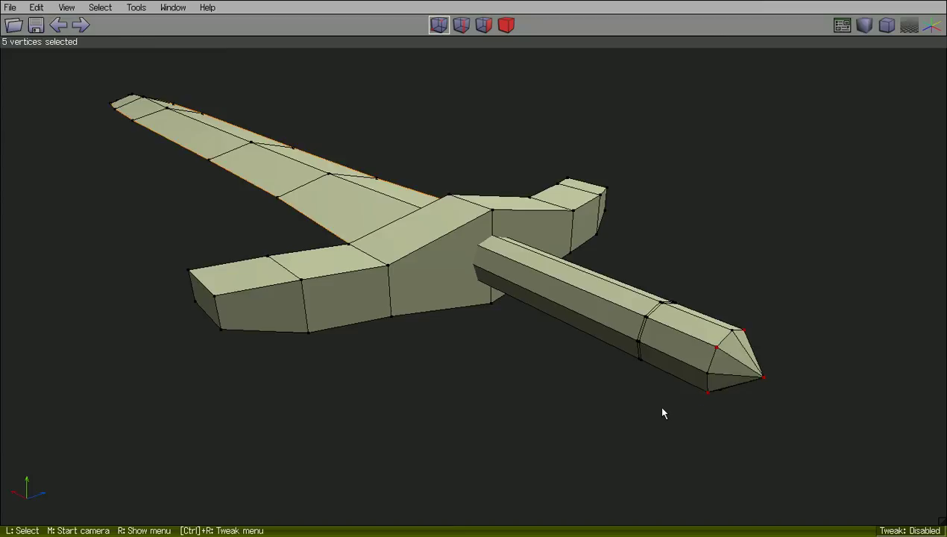
middle_click(624, 97)
left_click(623, 96)
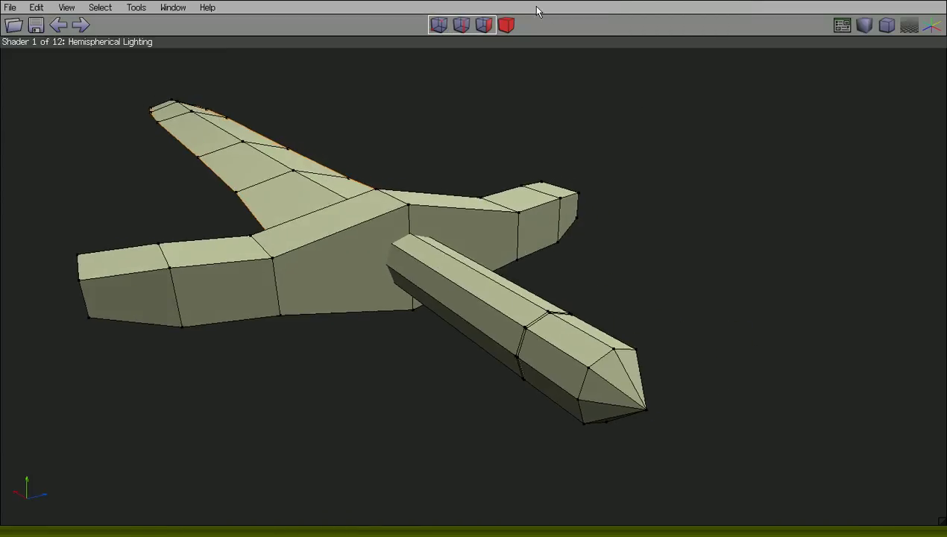
Select the ring of eight vertices at the base of the pommel's point and scale it outward to flare the pommel.
left_click(460, 26)
left_click(440, 27)
middle_click(734, 281)
left_click(735, 280)
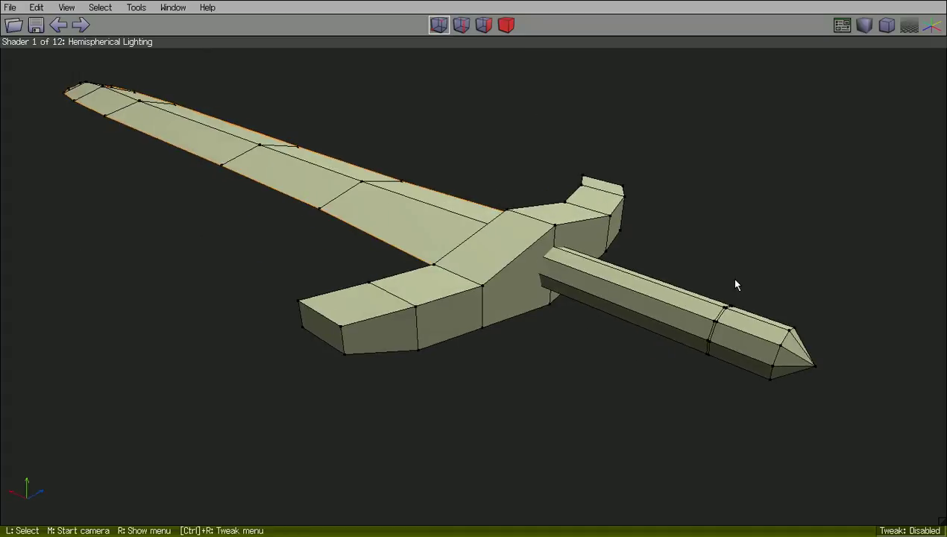
middle_click(809, 298)
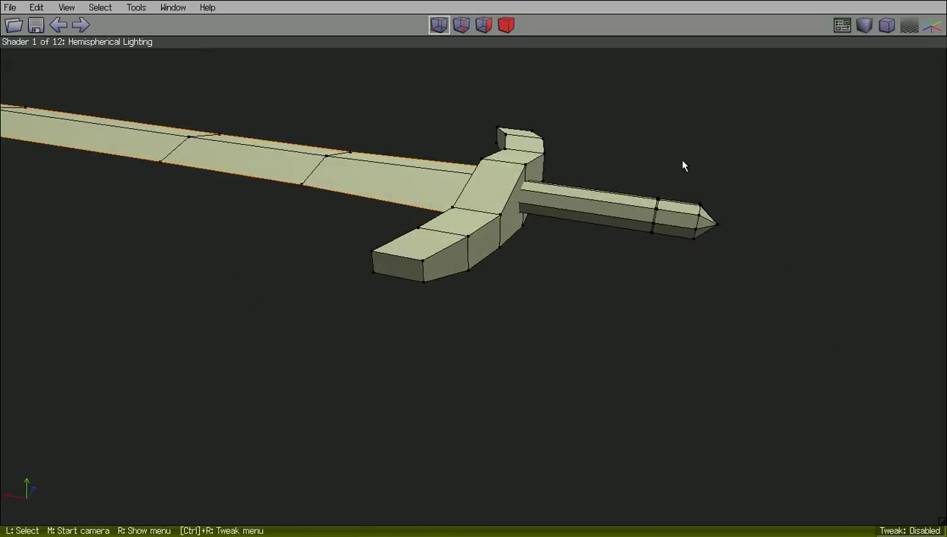
left_click_drag(710, 301, 704, 294)
right_click(704, 295)
left_click(701, 258)
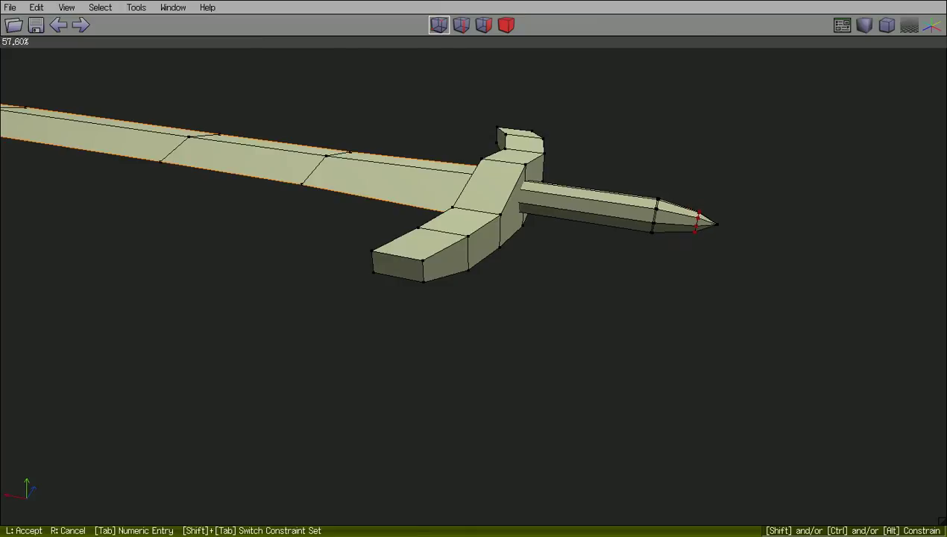
right_click(713, 263)
right_click(714, 263)
left_click(712, 254)
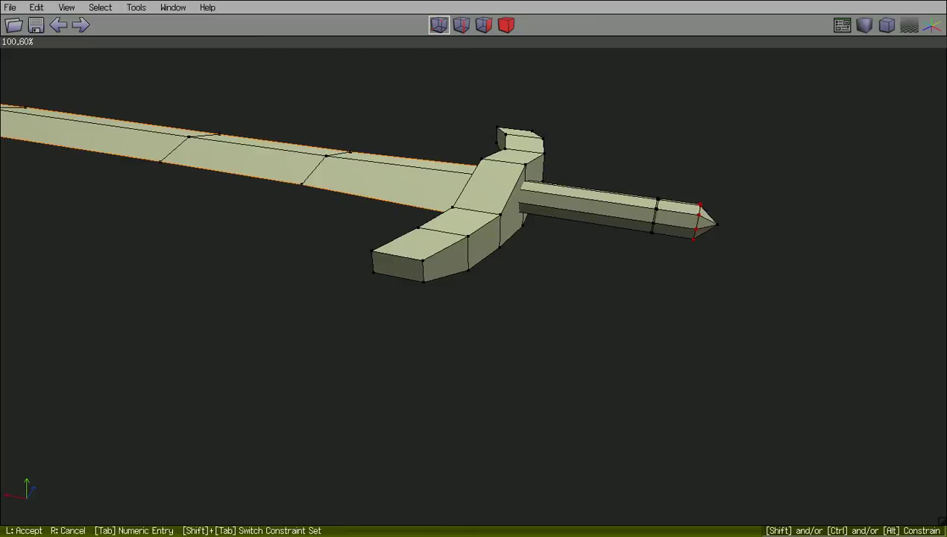
left_click(665, 264)
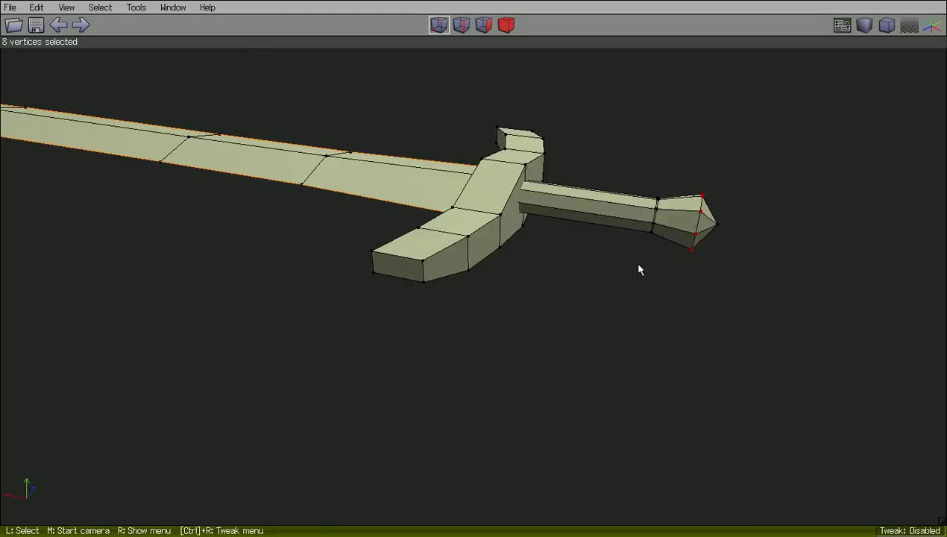
Enlarge the whole pommel object uniformly to about 112% and stretch it along the Y axis to about 112%.
middle_click(665, 264)
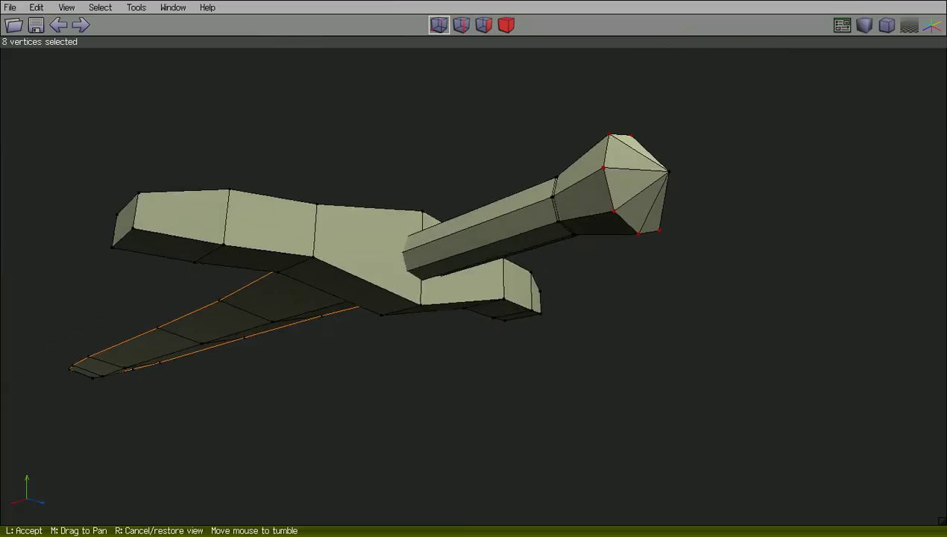
left_click(594, 273)
left_click(508, 27)
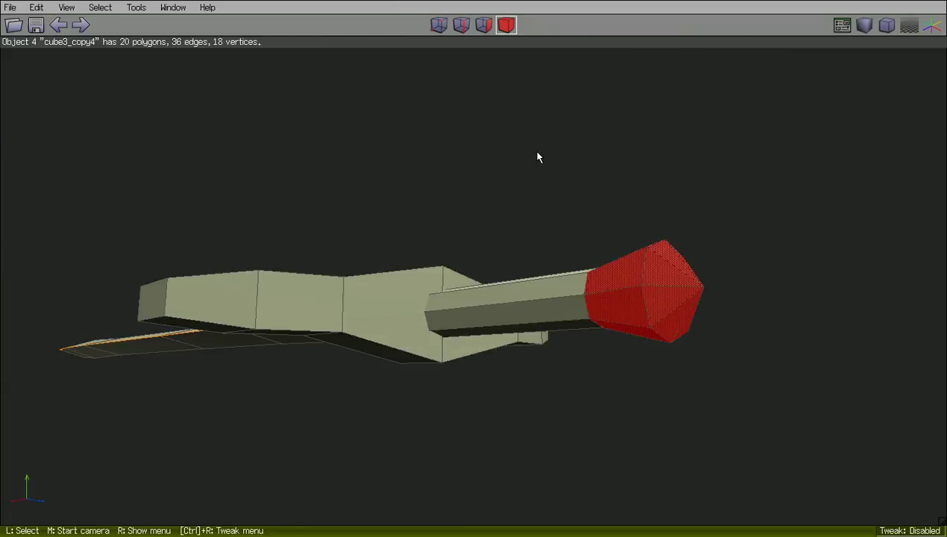
right_click(531, 164)
left_click(534, 189)
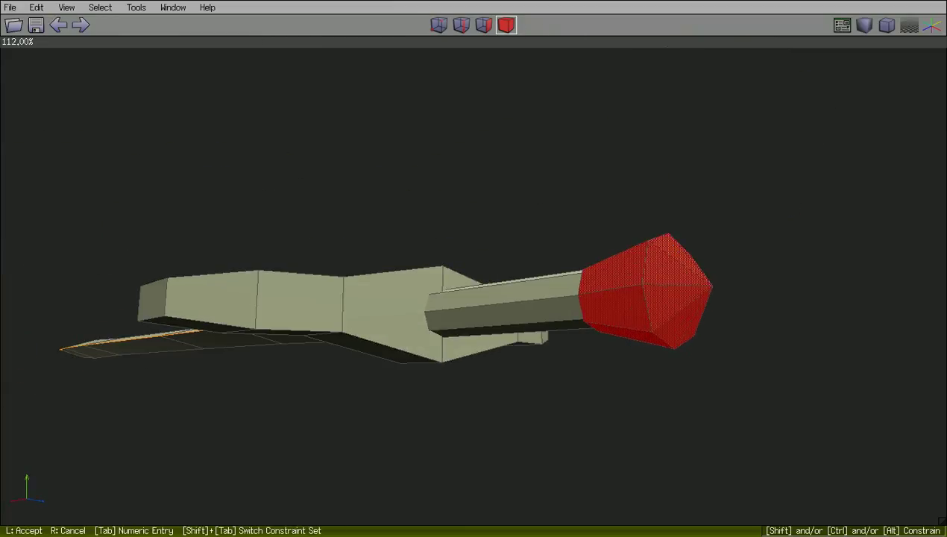
left_click(537, 191)
right_click(538, 191)
left_click(534, 208)
left_click(535, 234)
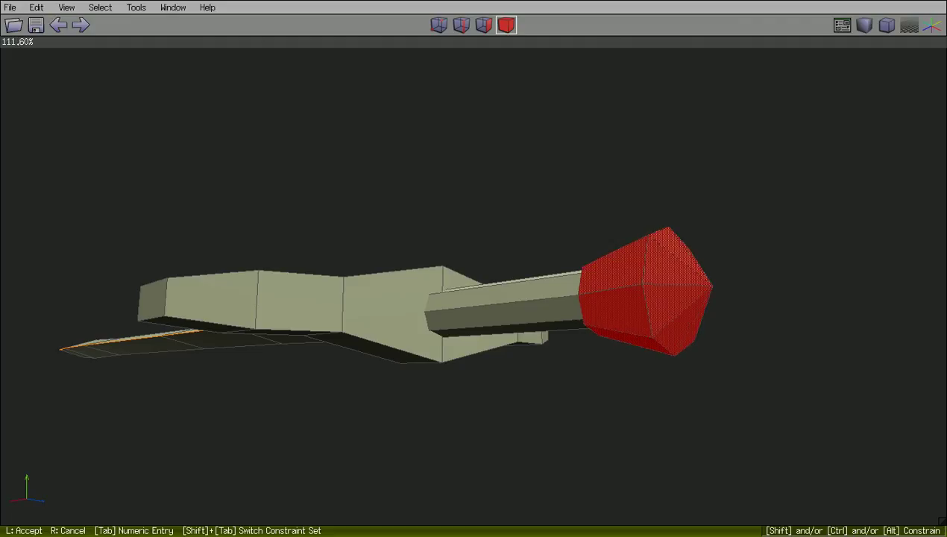
left_click(533, 232)
Scale the pommel object down slightly and uniformly.
right_click(533, 229)
left_click(546, 199)
left_click(551, 204)
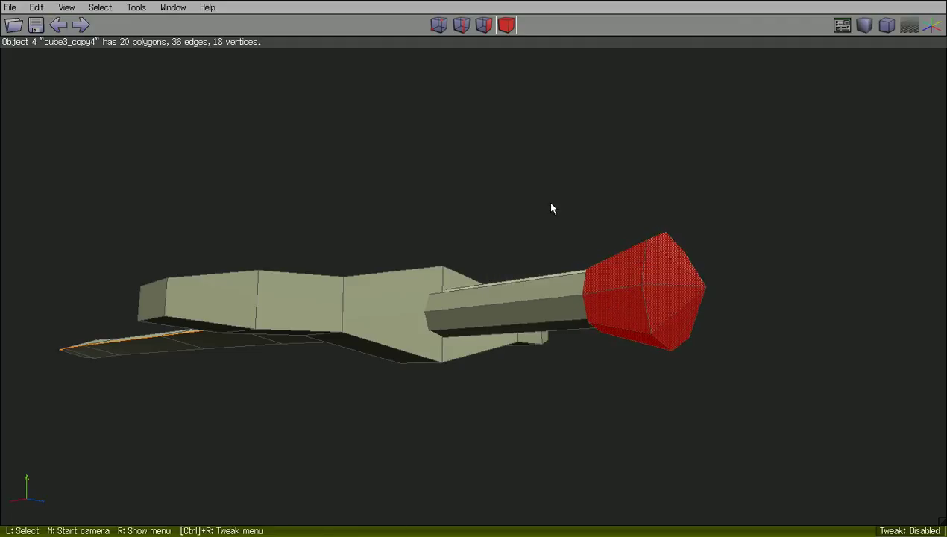
Turn on the smooth preview, select all four sword parts as whole objects, and apply Auto-Smooth to them.
middle_click(551, 209)
left_click(547, 202)
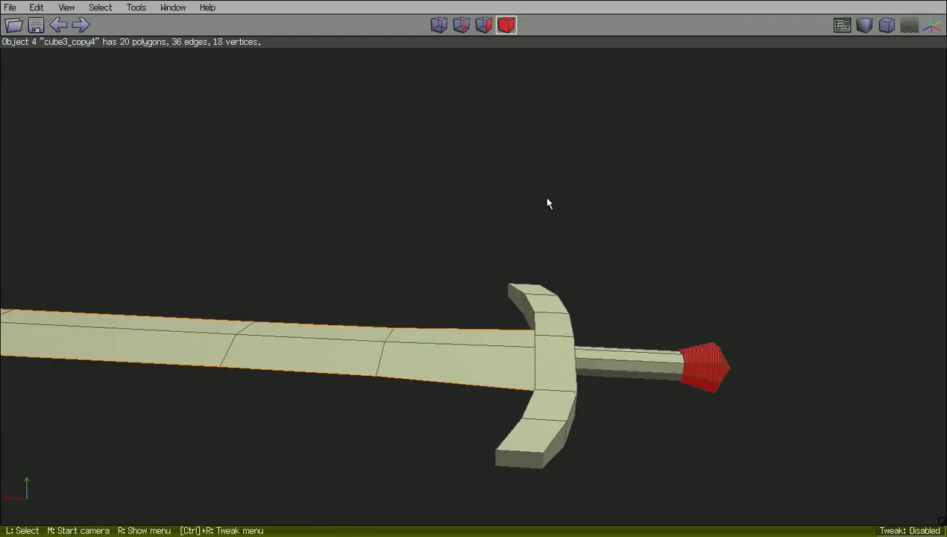
left_click(640, 17)
left_click(858, 28)
left_click_drag(809, 262, 464, 514)
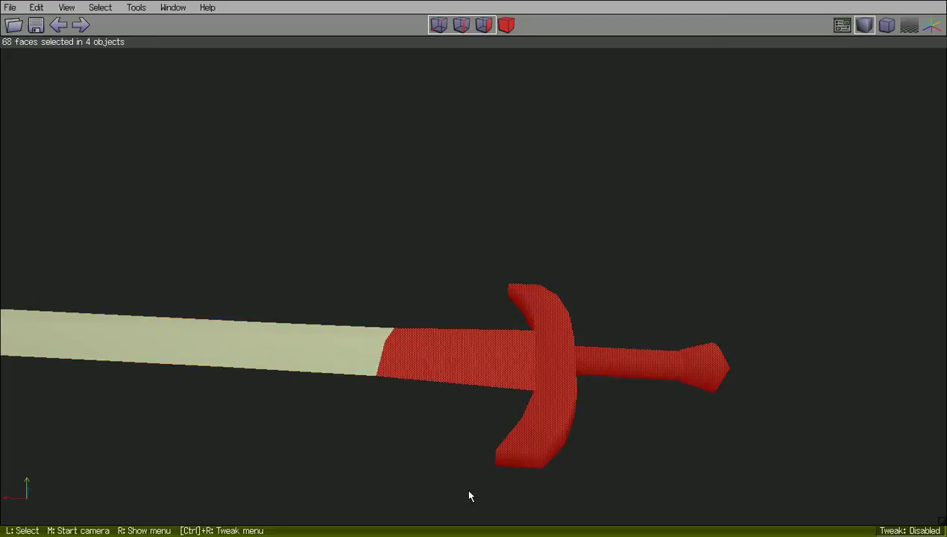
left_click(502, 28)
right_click(498, 122)
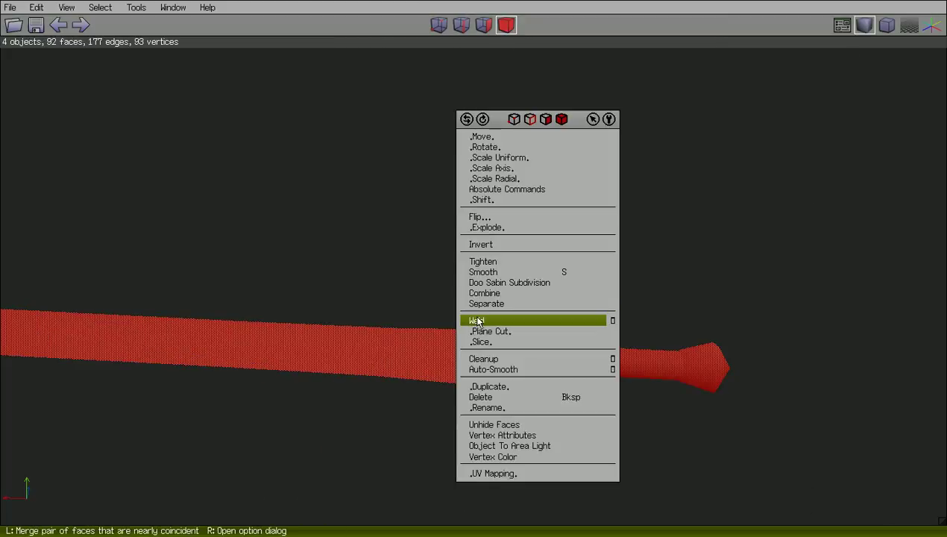
left_click(486, 371)
key("space")
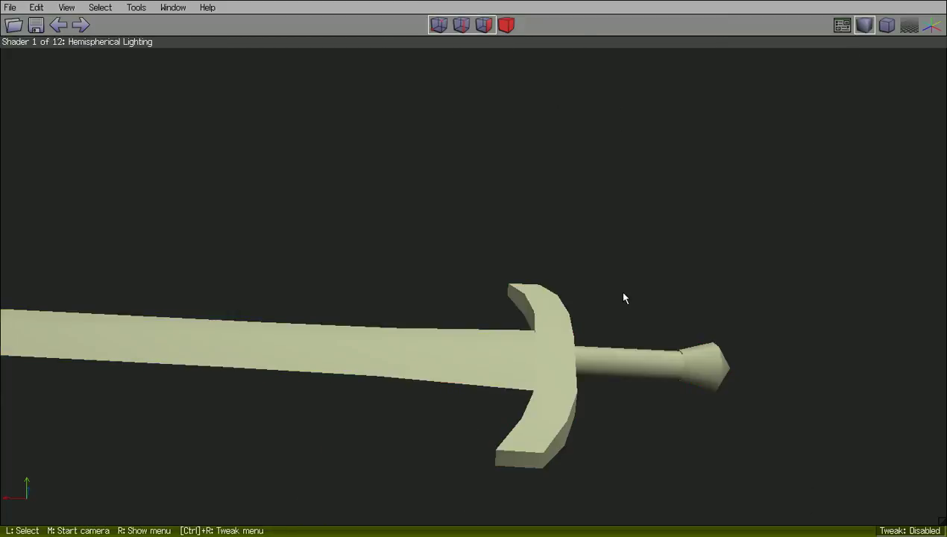
Select all faces of the four sword parts.
middle_click(612, 266)
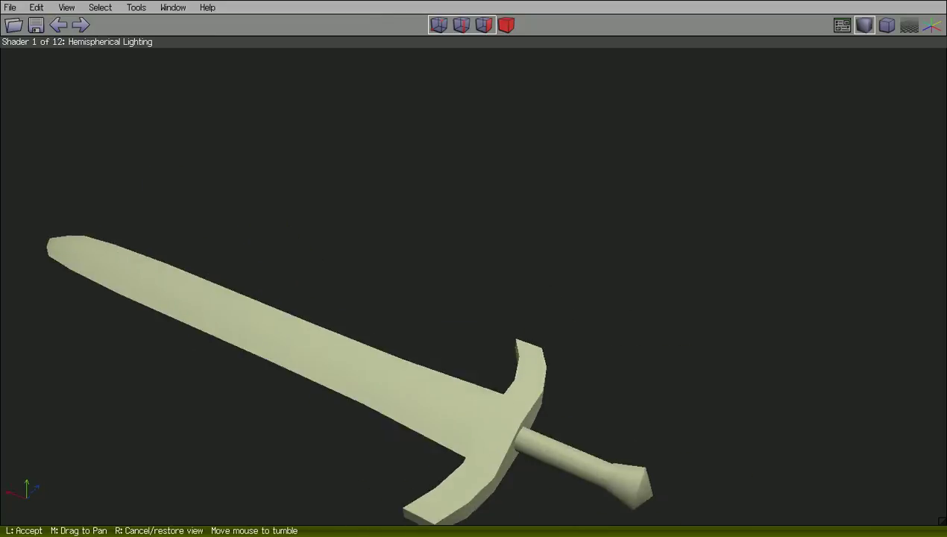
left_click(621, 265)
scroll(621, 265, "down", 7)
key("ctrl+a")
right_click(230, 358)
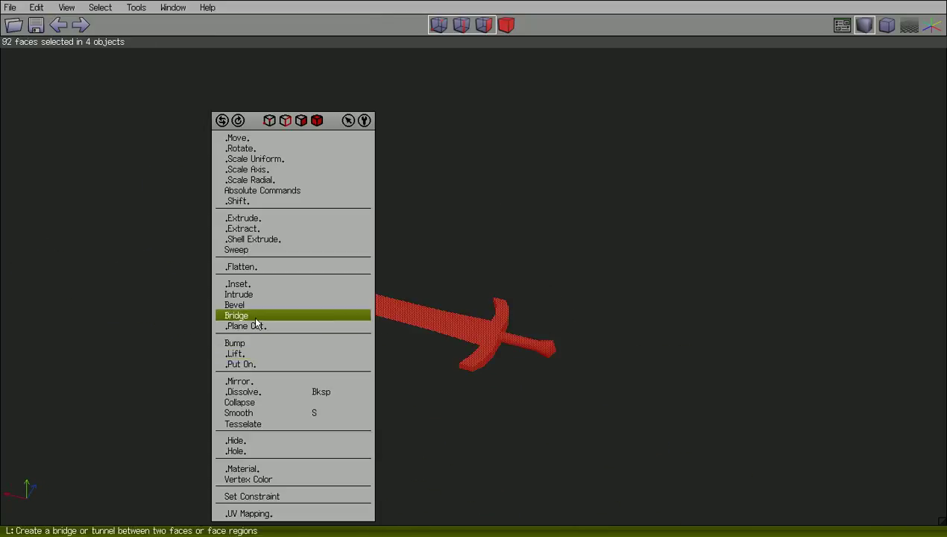
left_click(258, 400)
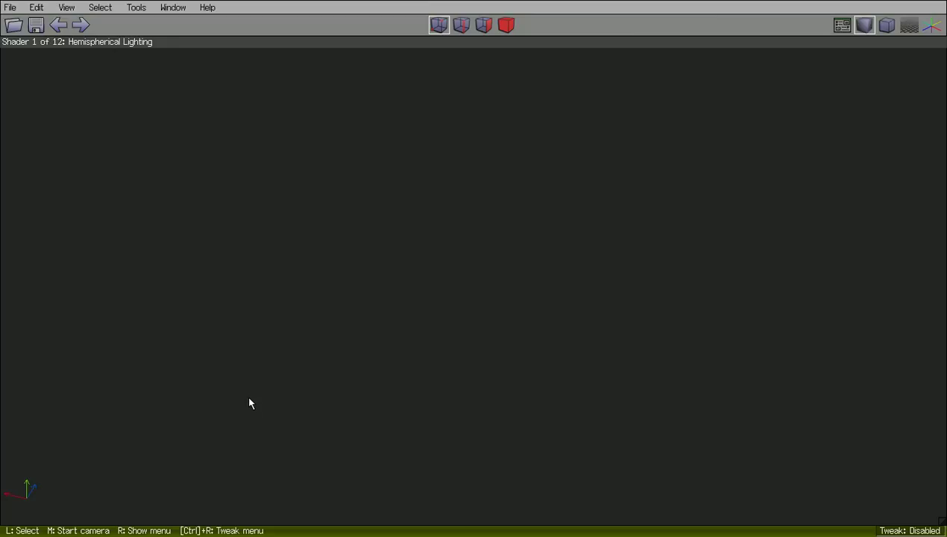
key("ctrl+z")
Convert the face selection to whole objects and combine the four sword parts into one object.
right_click(314, 366)
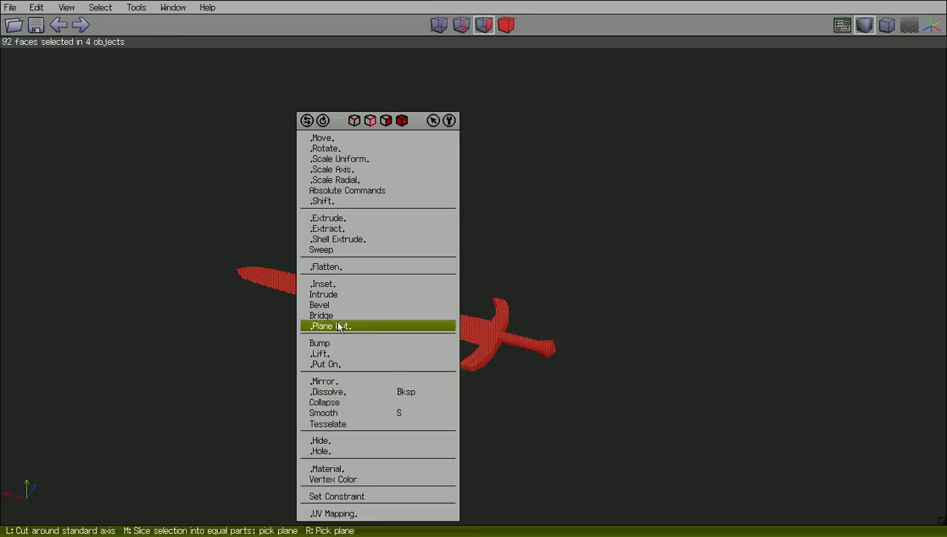
left_click(510, 25)
right_click(479, 192)
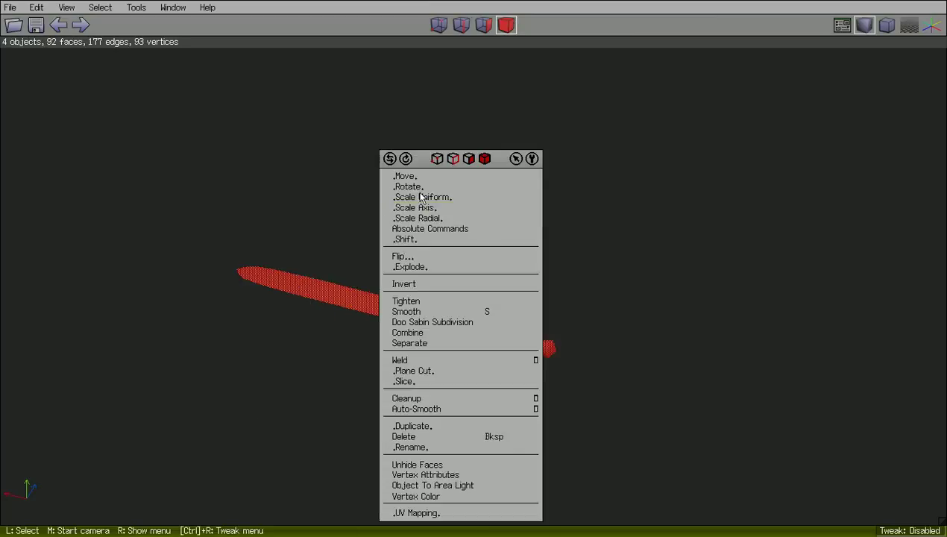
left_click(417, 334)
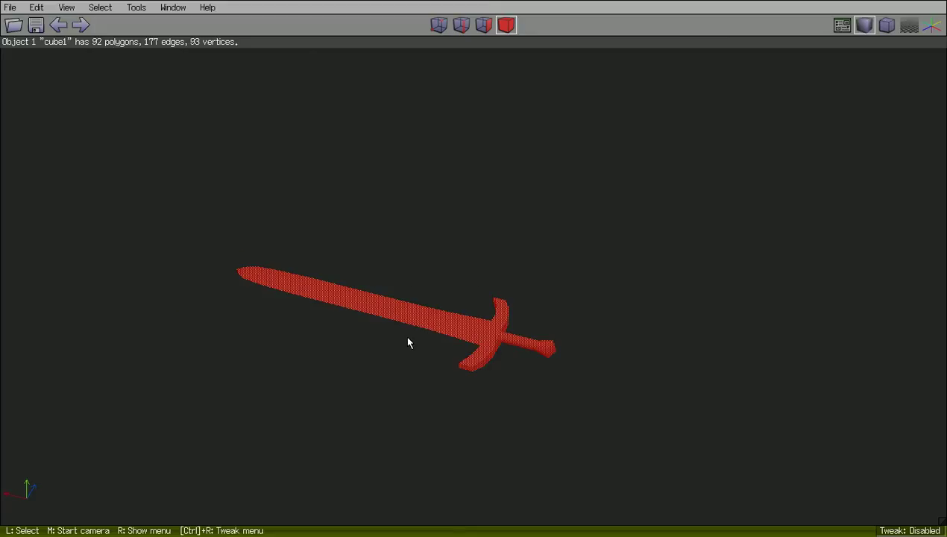
Examine the combined sword from all sides with the automatically rotating view.
key("y")
middle_click(346, 313)
middle_click_drag(346, 313, 588, 328)
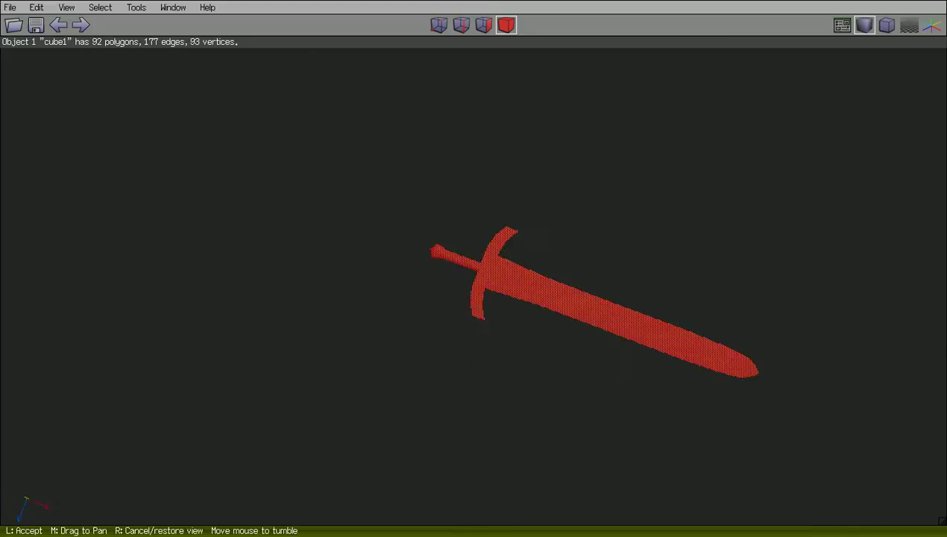
left_click(422, 311)
key("x")
key("u")
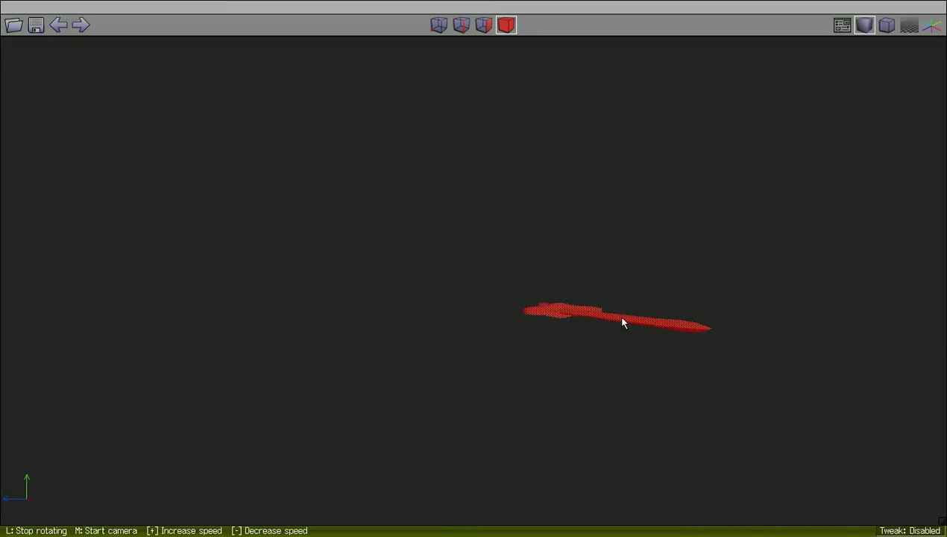
middle_click(621, 319)
left_click(566, 319)
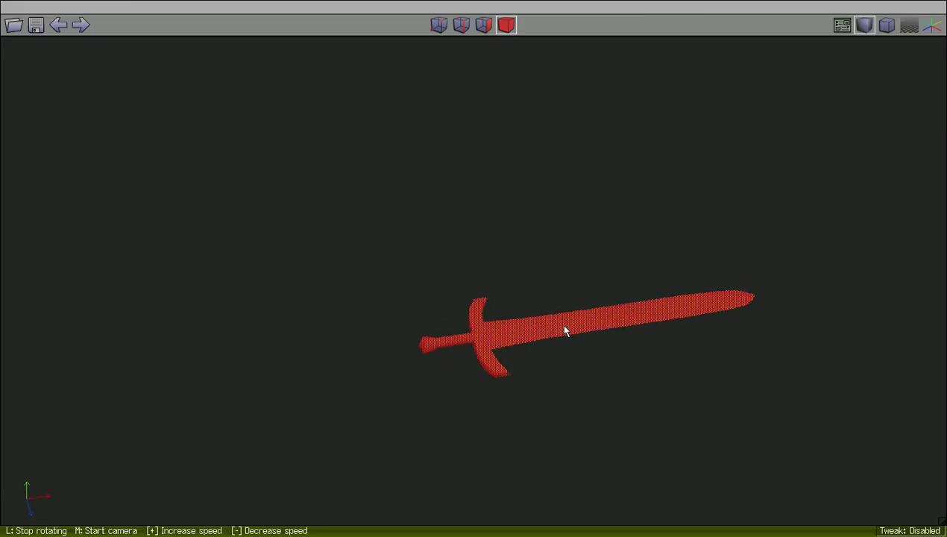
middle_click(621, 374)
left_click(623, 376)
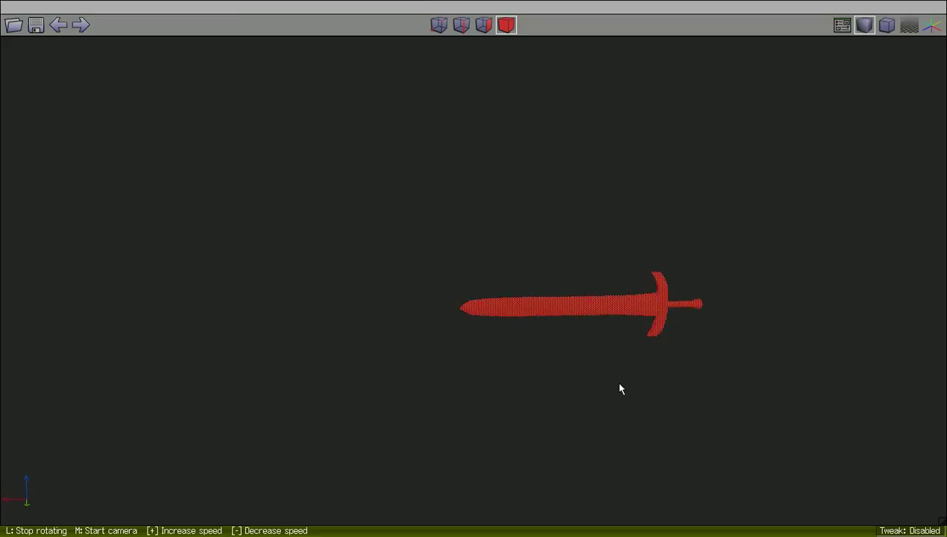
middle_click(620, 383)
left_click(621, 384)
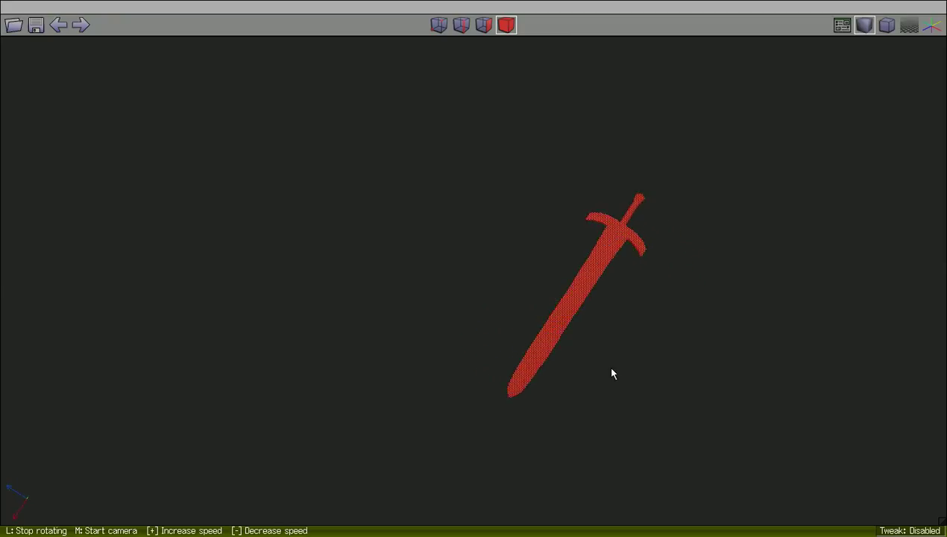
middle_click(796, 328)
left_click(754, 297)
left_click(753, 297)
Lengthen the combined sword by scaling it up along the X axis.
right_click(712, 275)
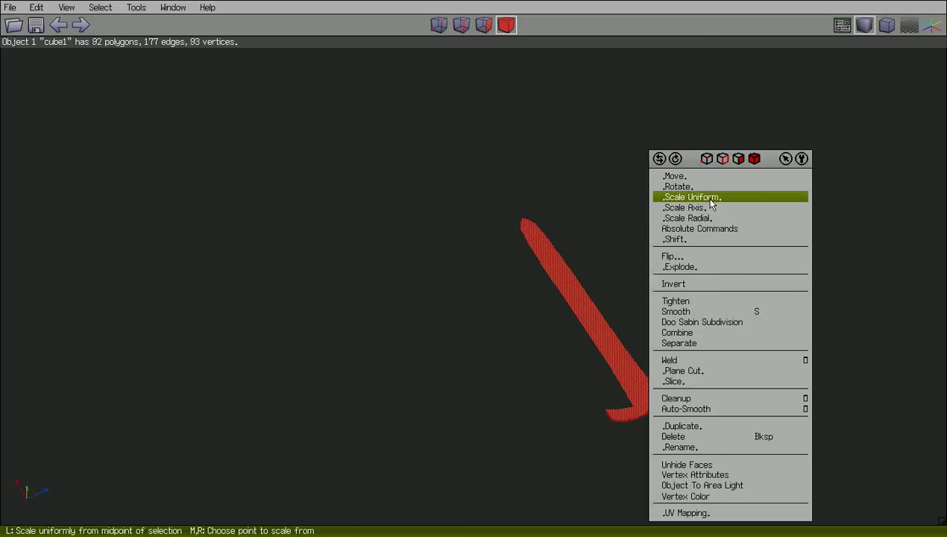
left_click(706, 208)
left_click(705, 221)
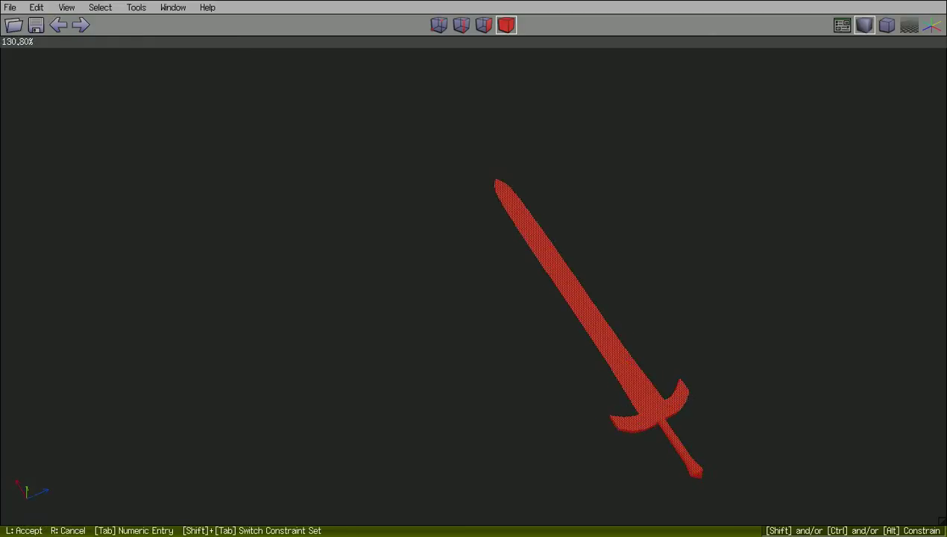
left_click(697, 229)
Adjust the sword's width by scaling it along the Z axis.
right_click(697, 230)
left_click(704, 211)
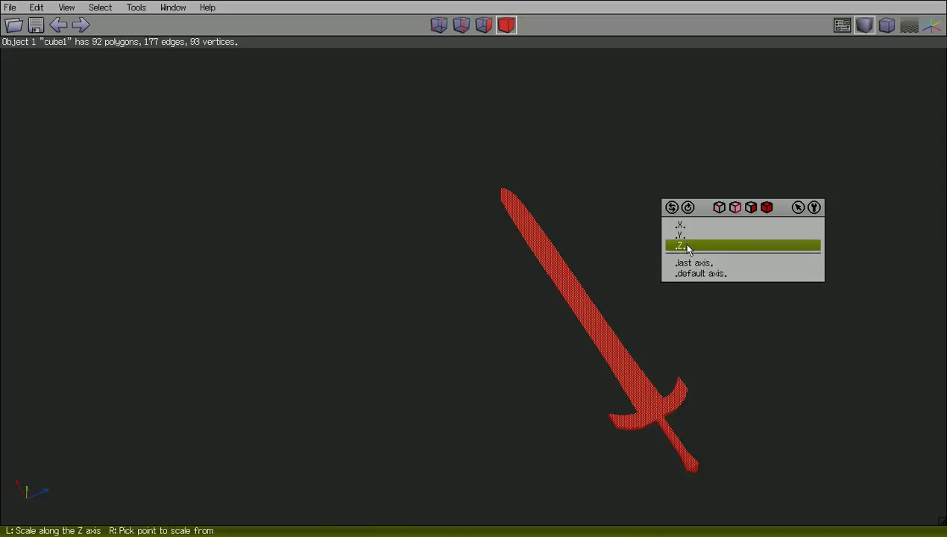
left_click(688, 248)
left_click(689, 249)
Reduce the sword's thickness by scaling it down along the Y axis, and deselect it.
middle_click(689, 249)
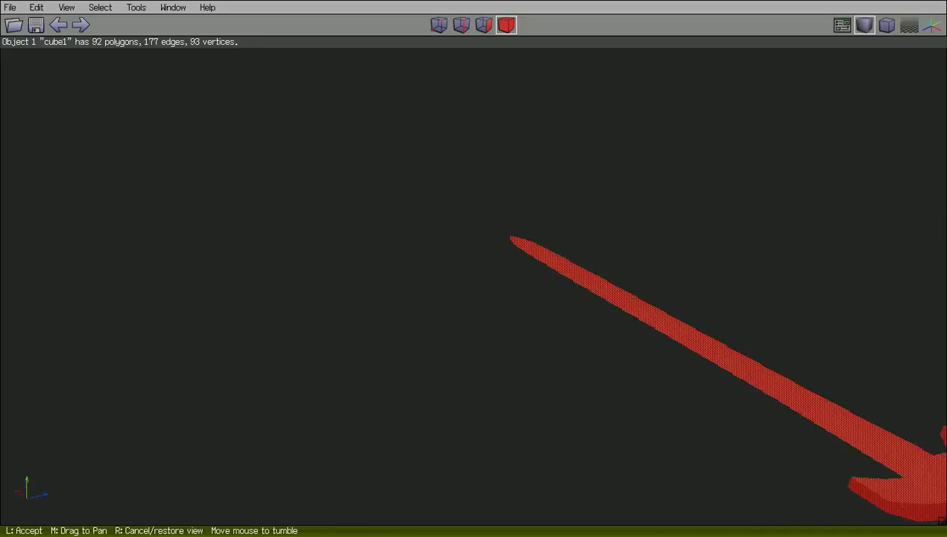
left_click(695, 253)
scroll(694, 255, "up", 3)
scroll(694, 261, "down", 3)
middle_click(694, 261)
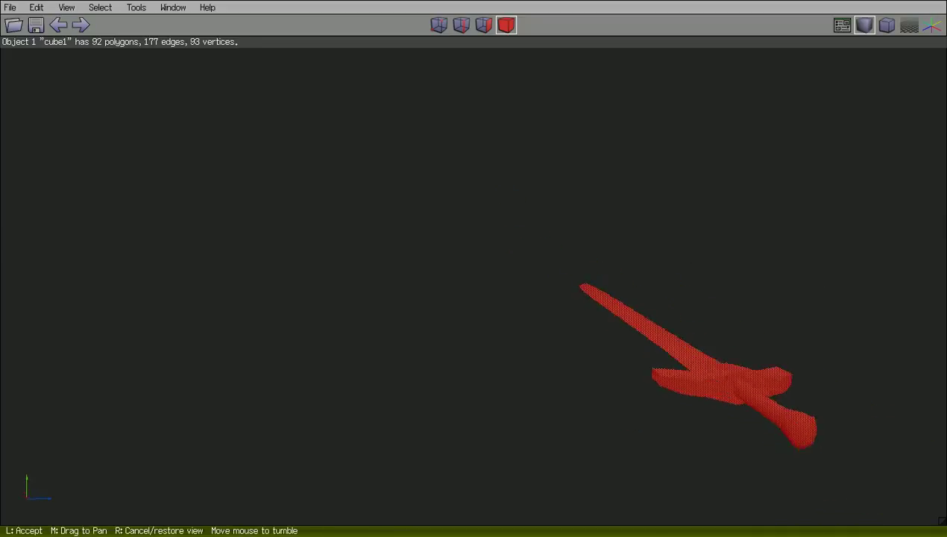
left_click(694, 261)
right_click(694, 261)
left_click(689, 208)
left_click(686, 218)
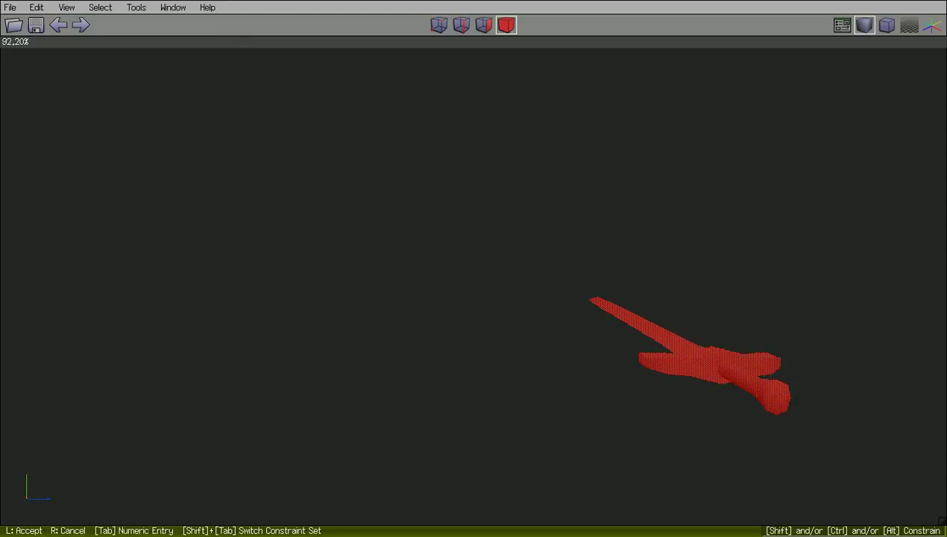
left_click(682, 266)
left_click(686, 360)
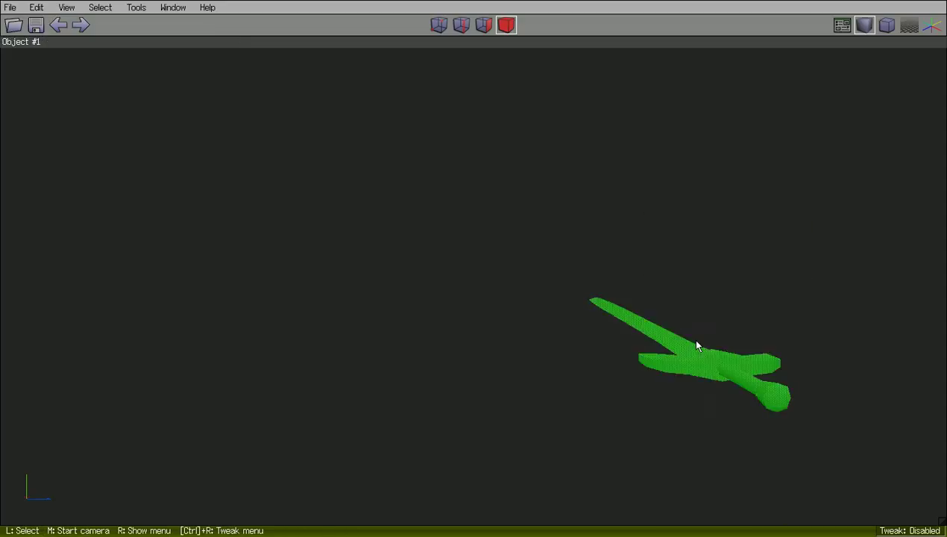
Examine the finished sword from several angles, straight along the Y axis and with the automatically rotating view.
middle_click(721, 316)
scroll(720, 317, "up", 6)
scroll(721, 317, "down", 3)
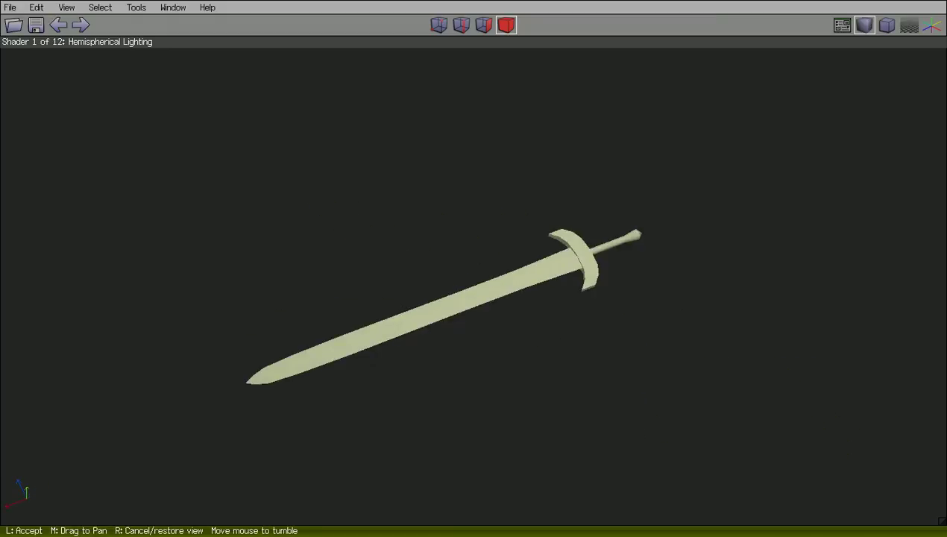
left_click(777, 322)
middle_click(777, 321)
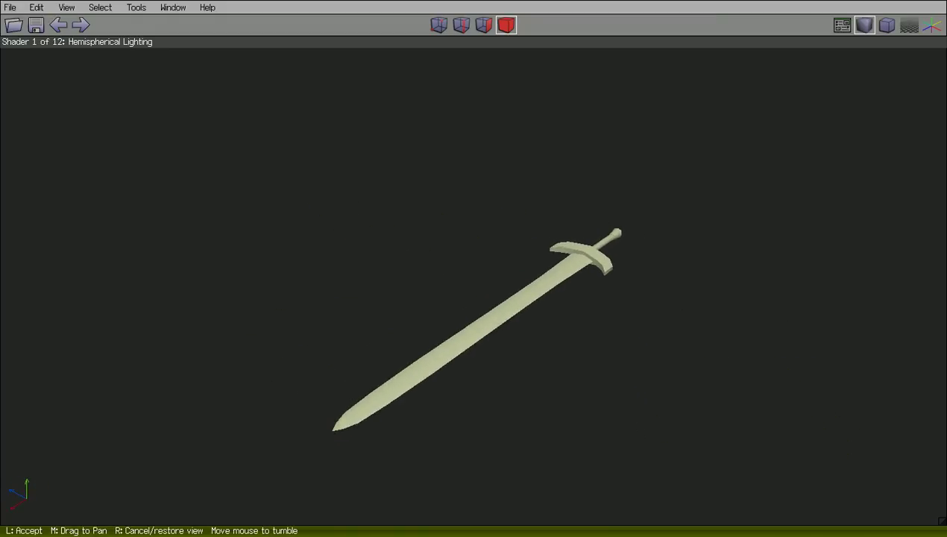
left_click(778, 321)
key("y")
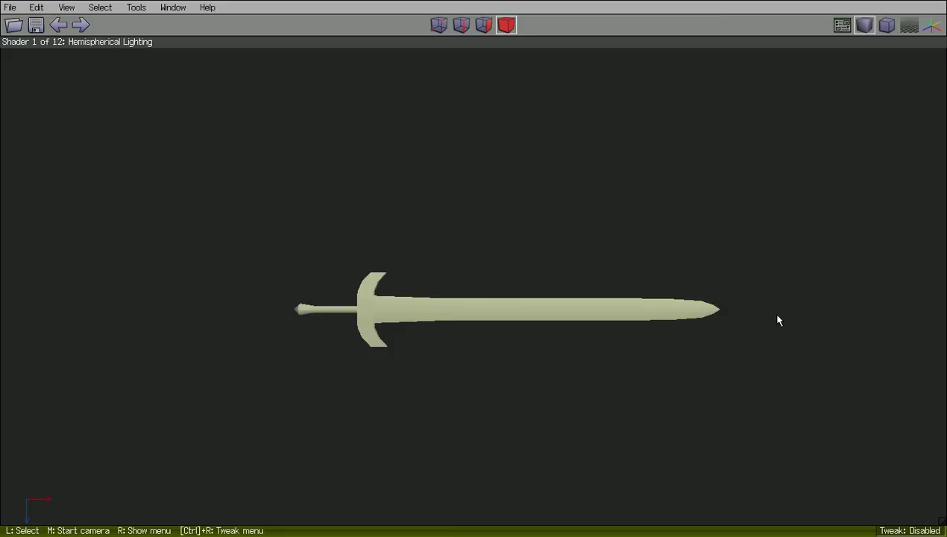
middle_click(777, 321)
left_click(777, 321)
key("u")
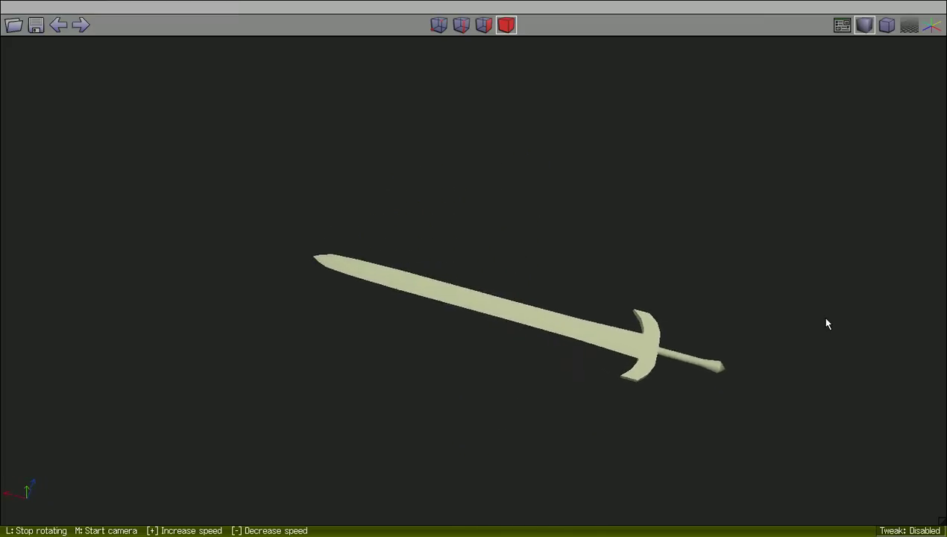
middle_click(854, 335)
left_click(853, 335)
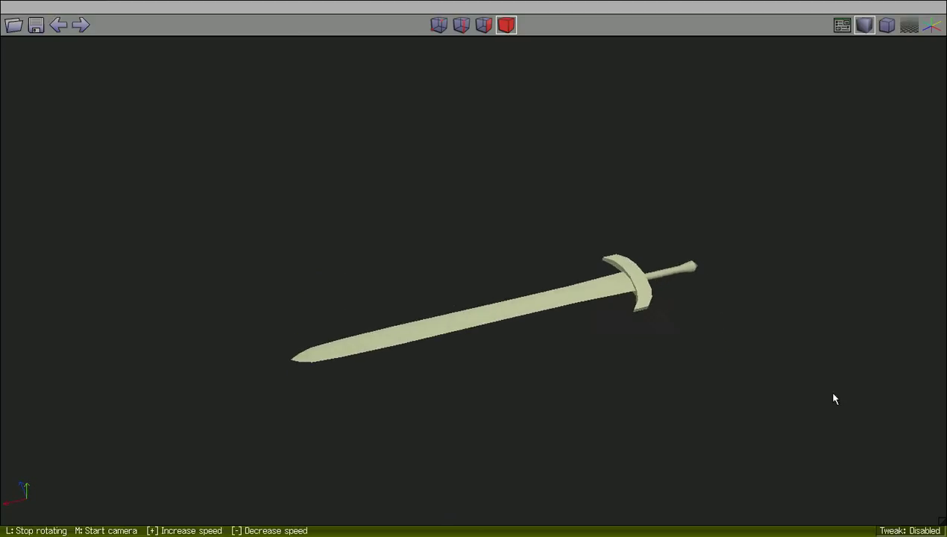
left_click(668, 340)
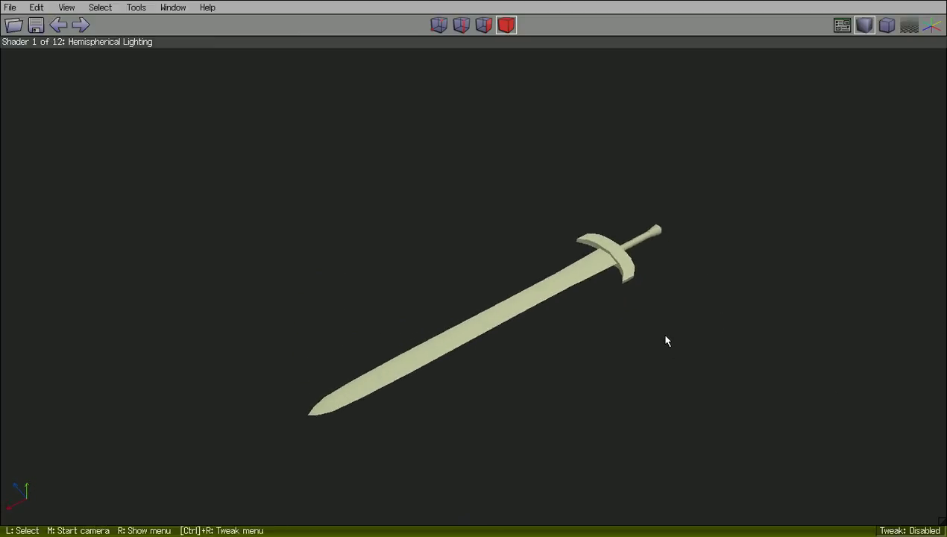
Save the model to the desktop (Masaüstü) as a Wings file named "ders kilici".
key("ctrl+s")
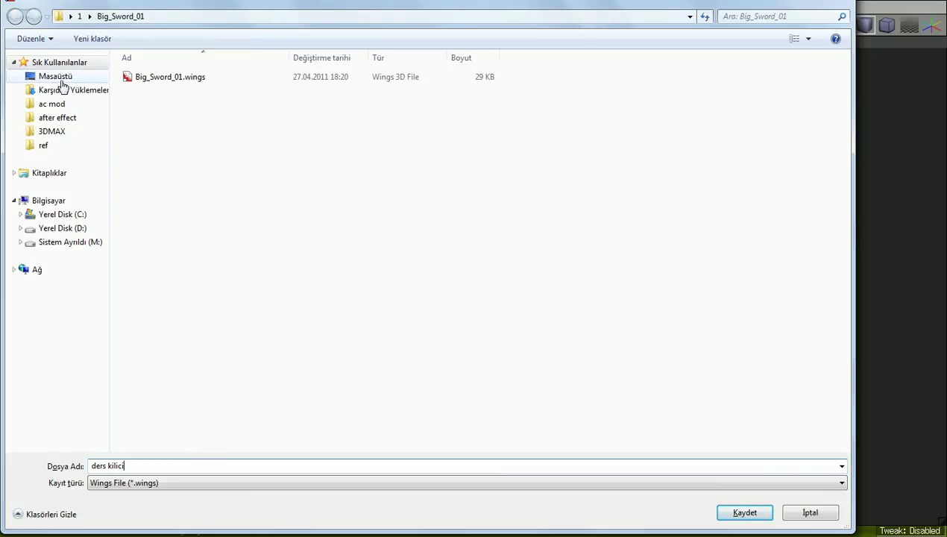
left_click(63, 79)
left_click(744, 512)
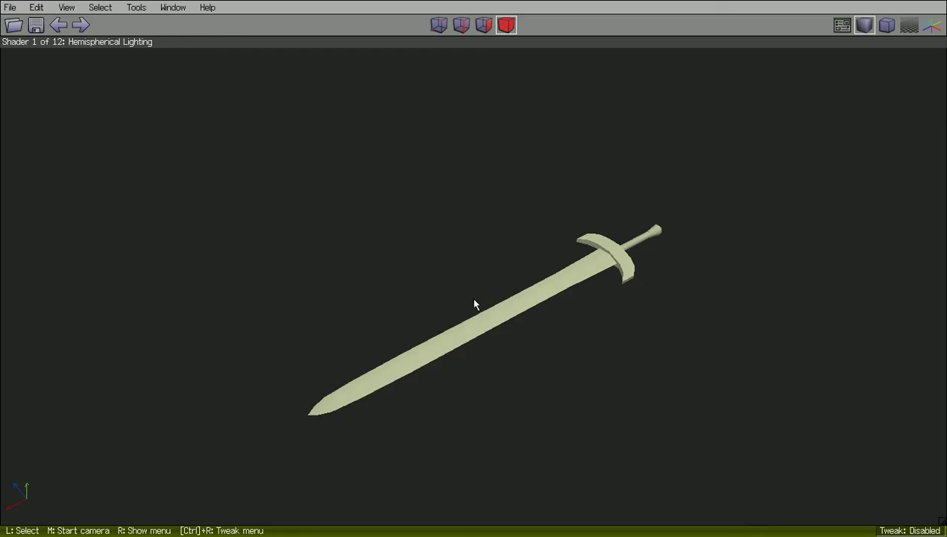